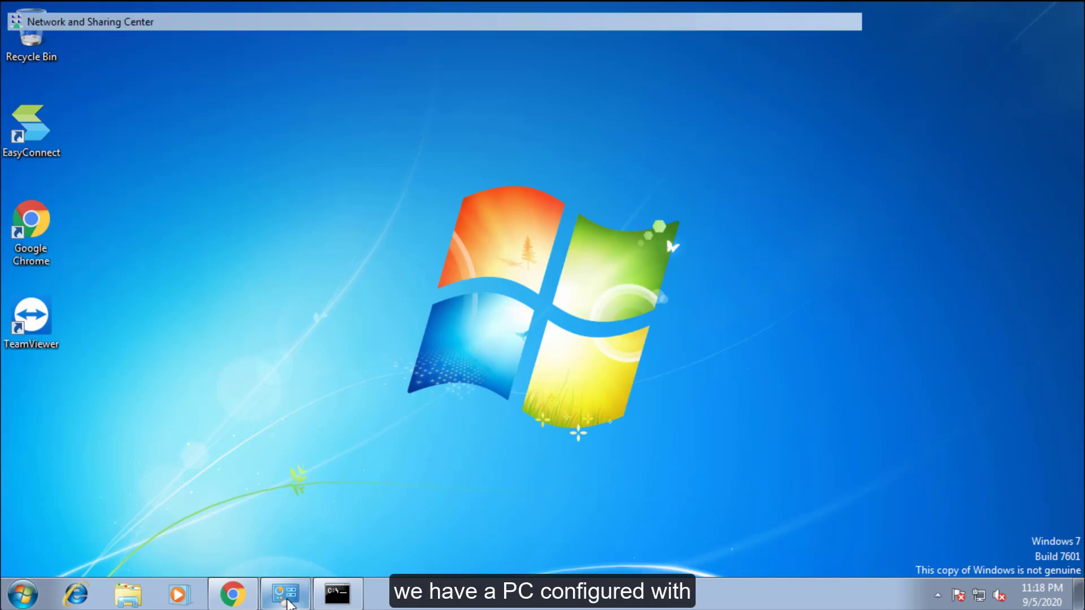
click(621, 215)
click(451, 287)
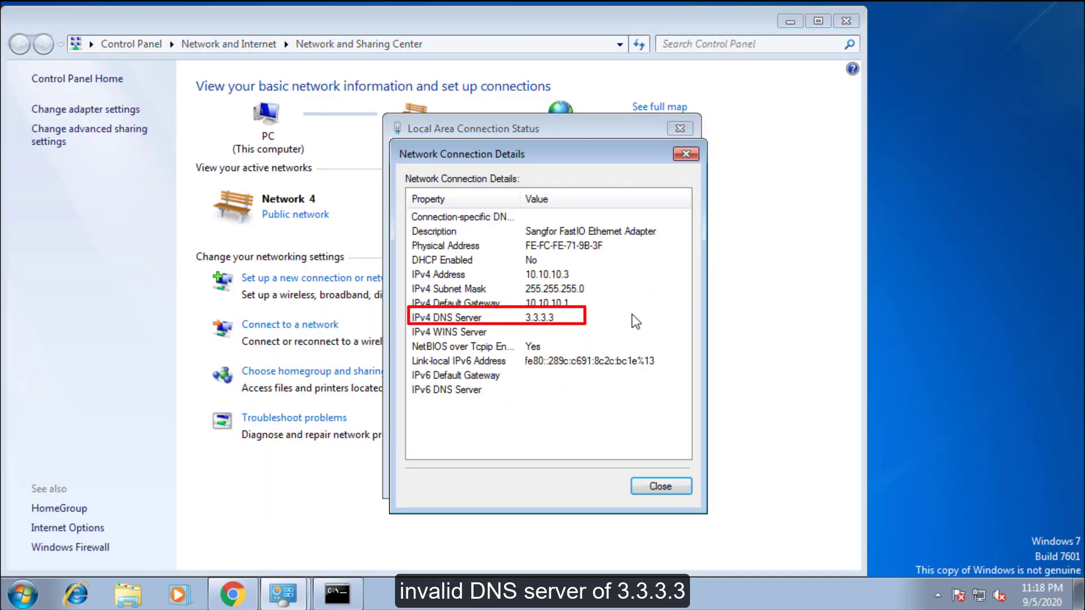
click(345, 596)
text(nslookup www.baidu.com)
key(Return)
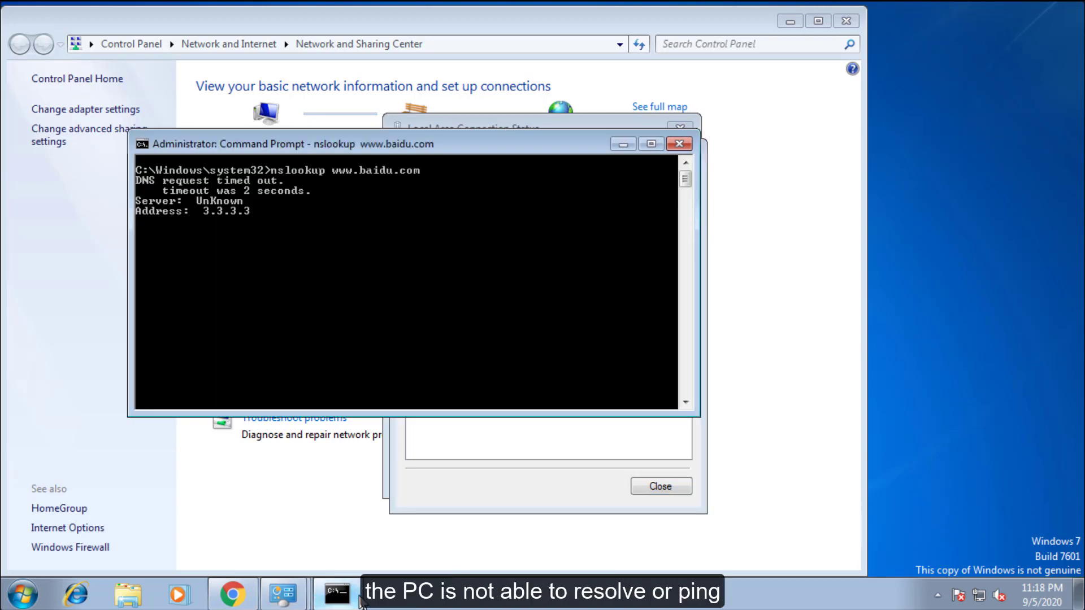
text(ping www.baidu.com)
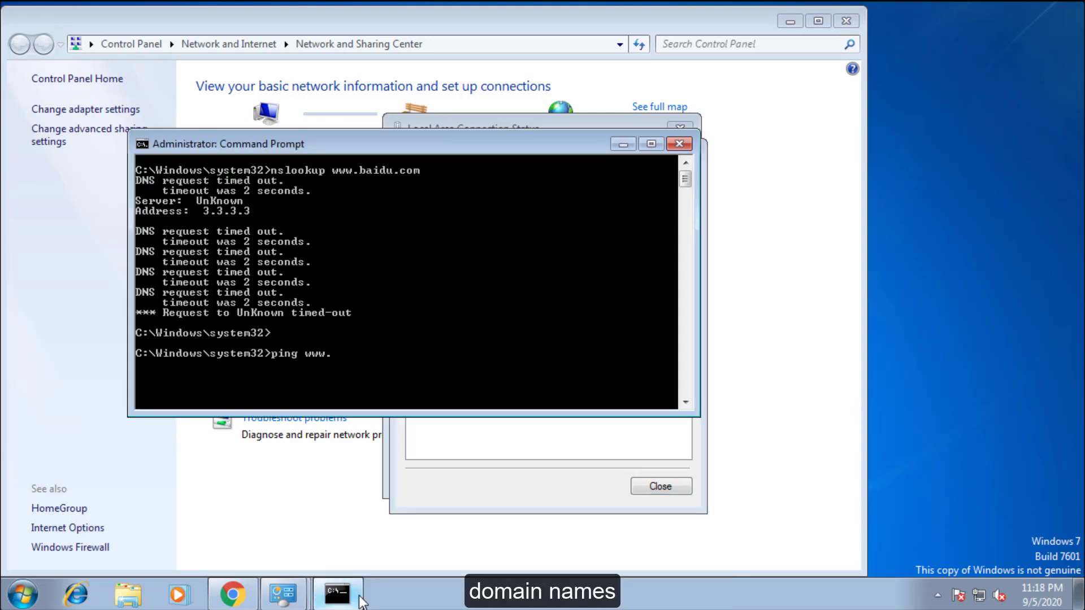
key(Return)
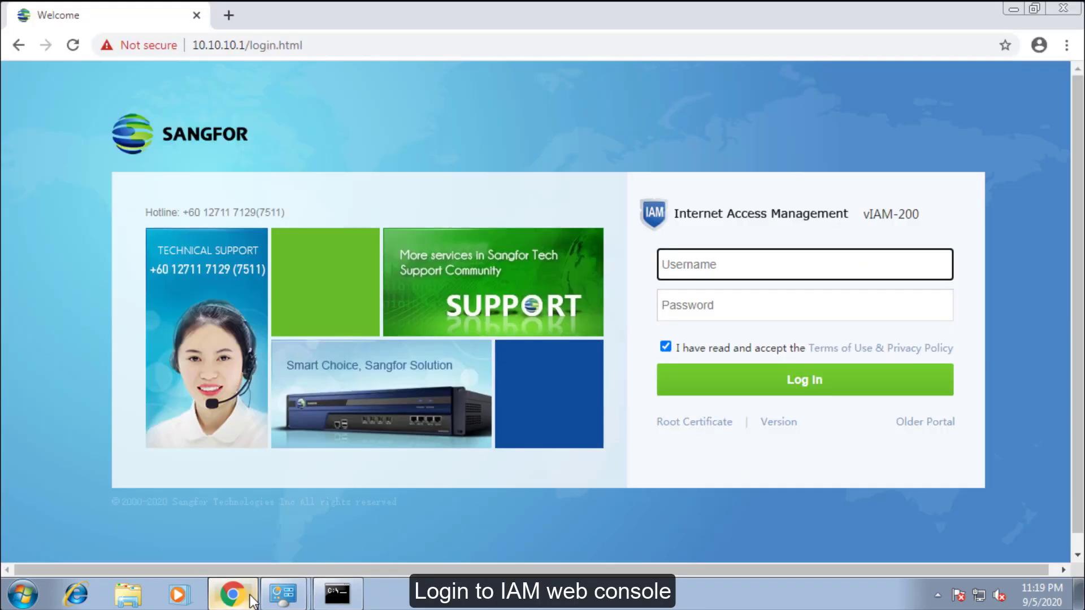
- Sign in to the Sangfor IAM web console with the admin account
text(admin)
key(Tab)
key(Return)
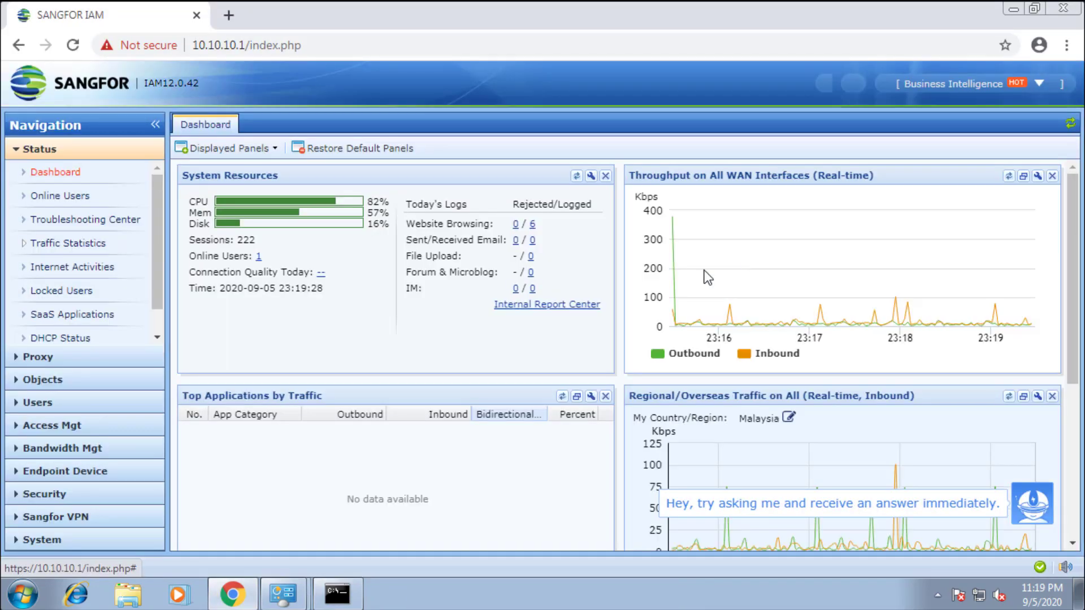
- Add a new DNS proxy rule named 'New DNS' under Bandwidth Mgt > DNS Proxy
click(113, 458)
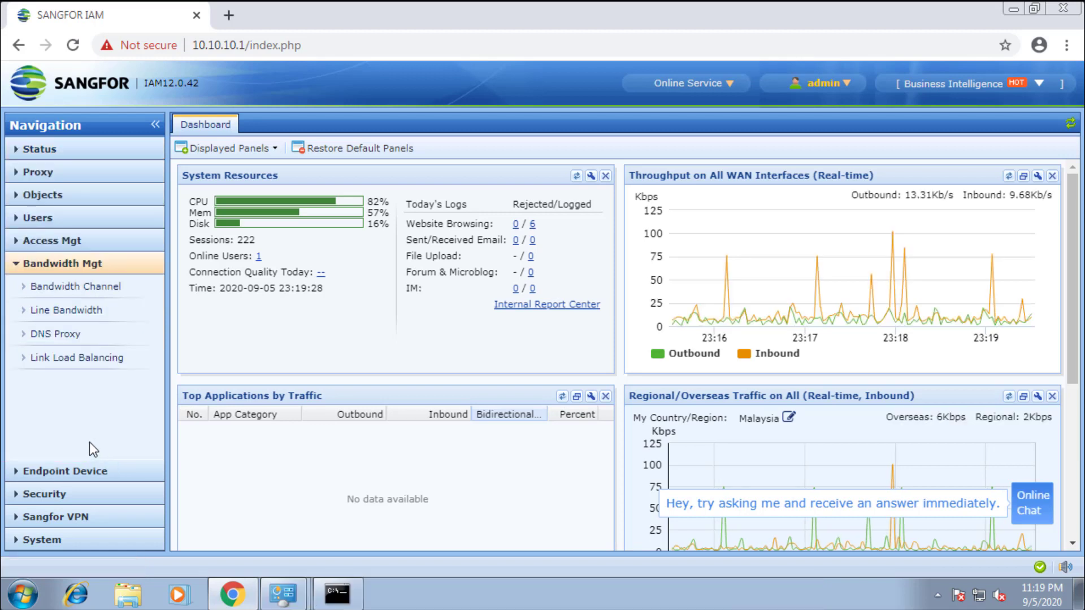
click(76, 334)
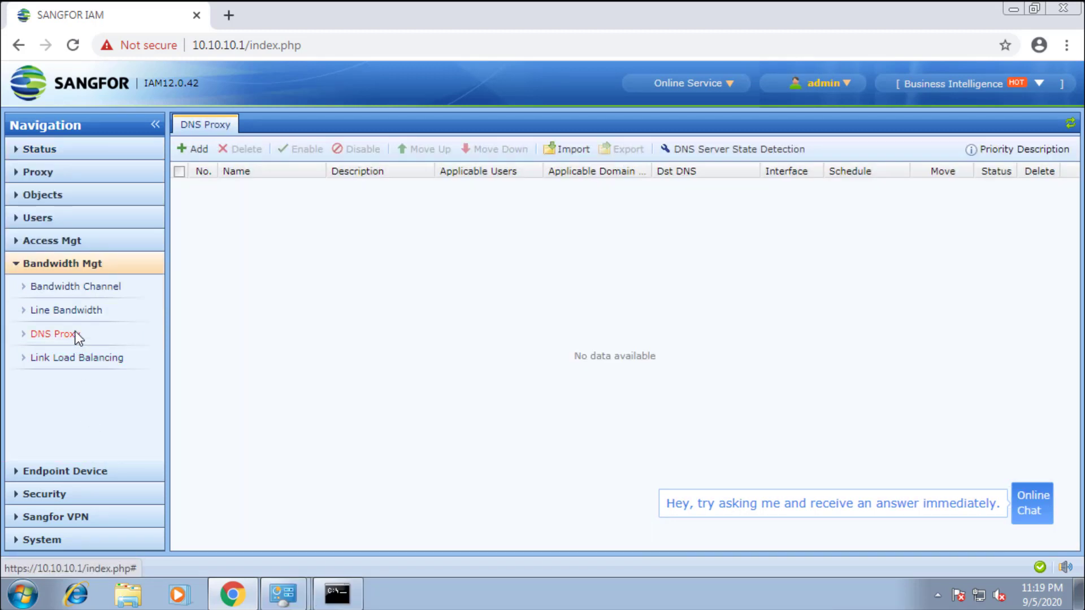
click(208, 151)
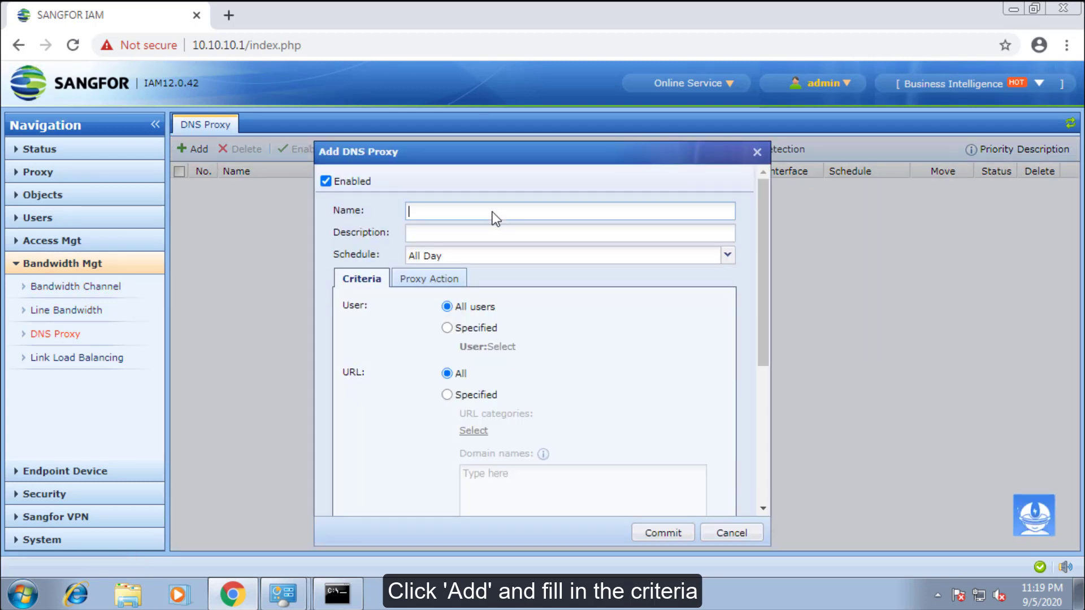
text(New DNS)
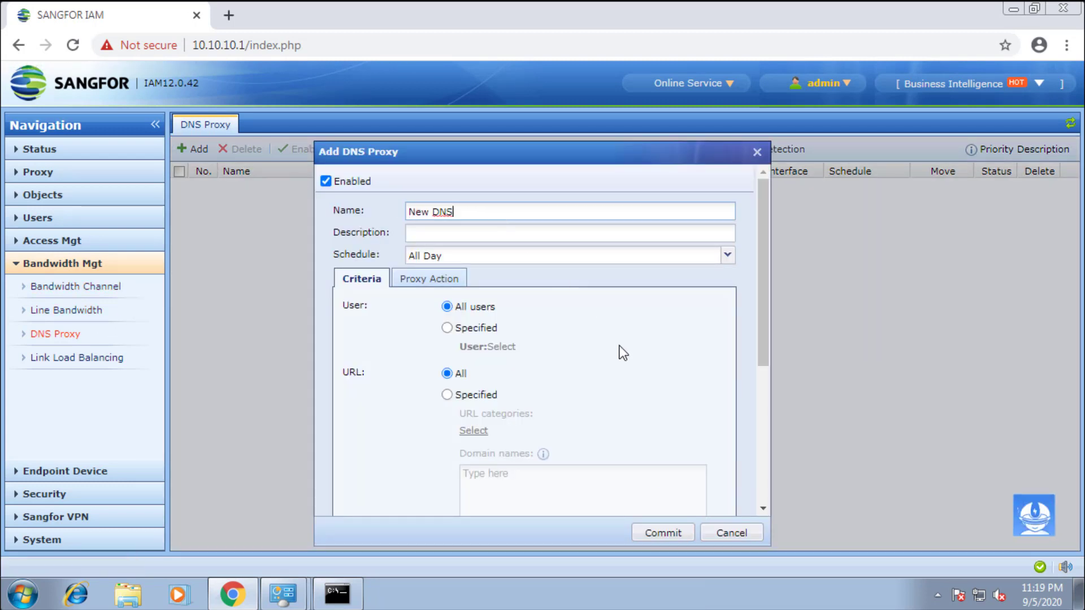
scroll(622, 353, down, 2)
click(479, 311)
click(514, 398)
text(www.baidu.com)
scroll(514, 398, down, 3)
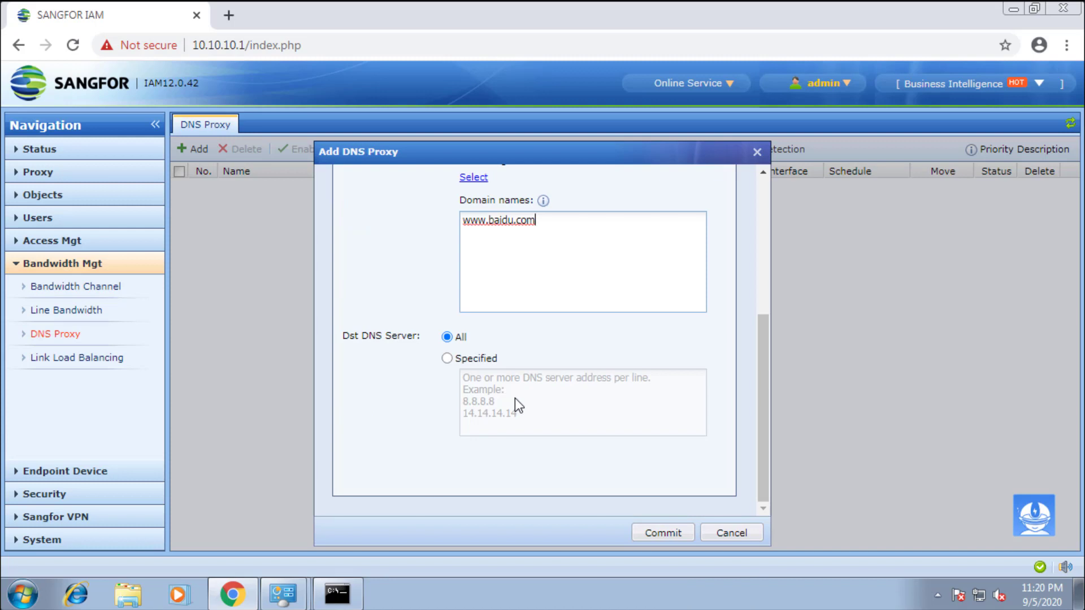
click(469, 361)
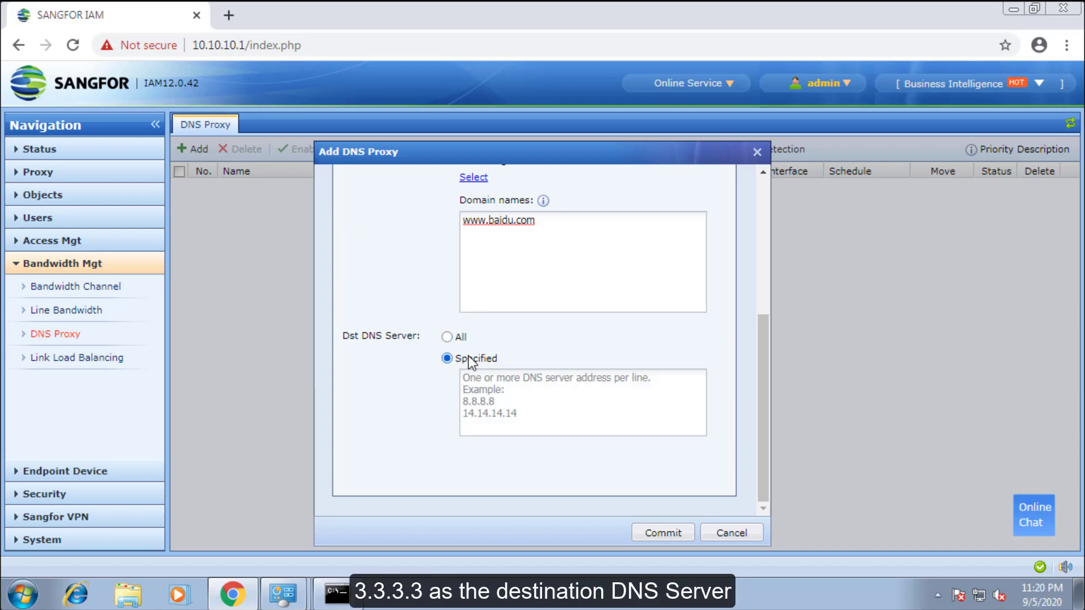
click(502, 386)
text(3)
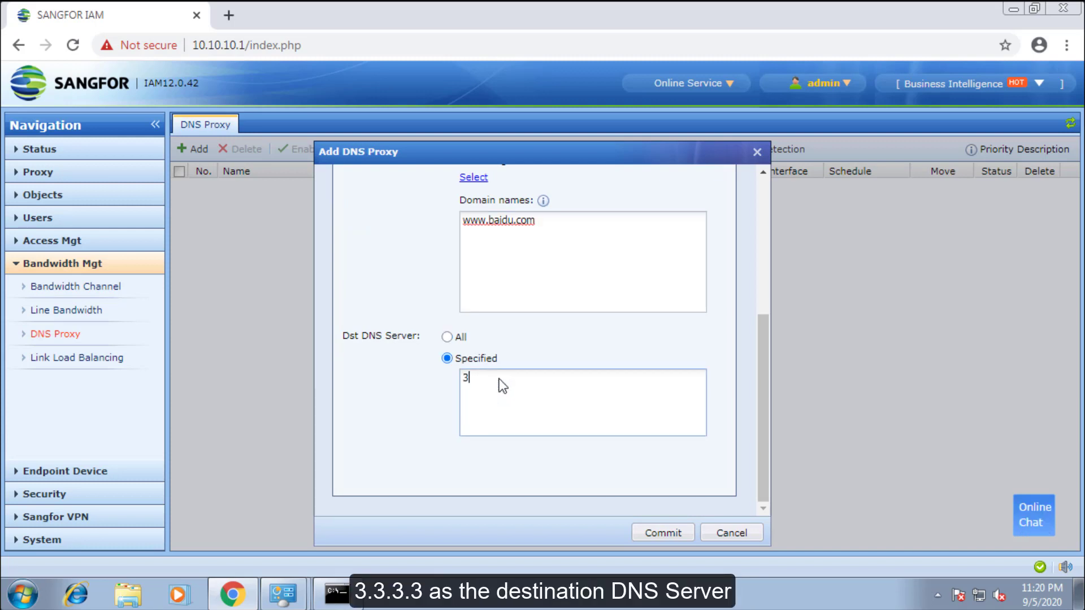
text(.3.3.3)
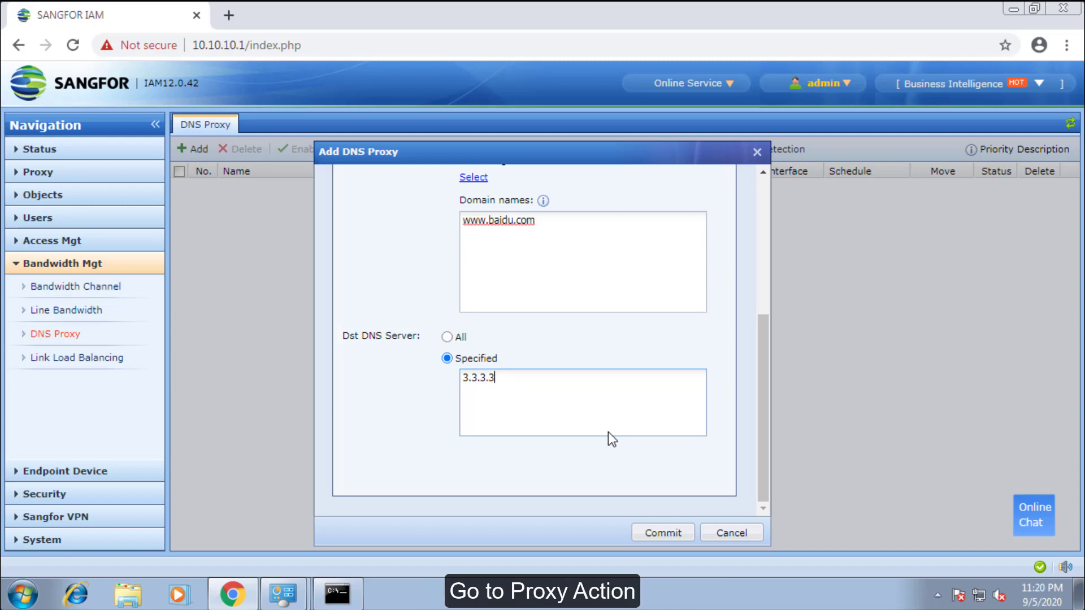
scroll(608, 432, up, 5)
- Set the proxy action to Redirect to DNS server 8.8.8.8 and commit the rule
click(431, 279)
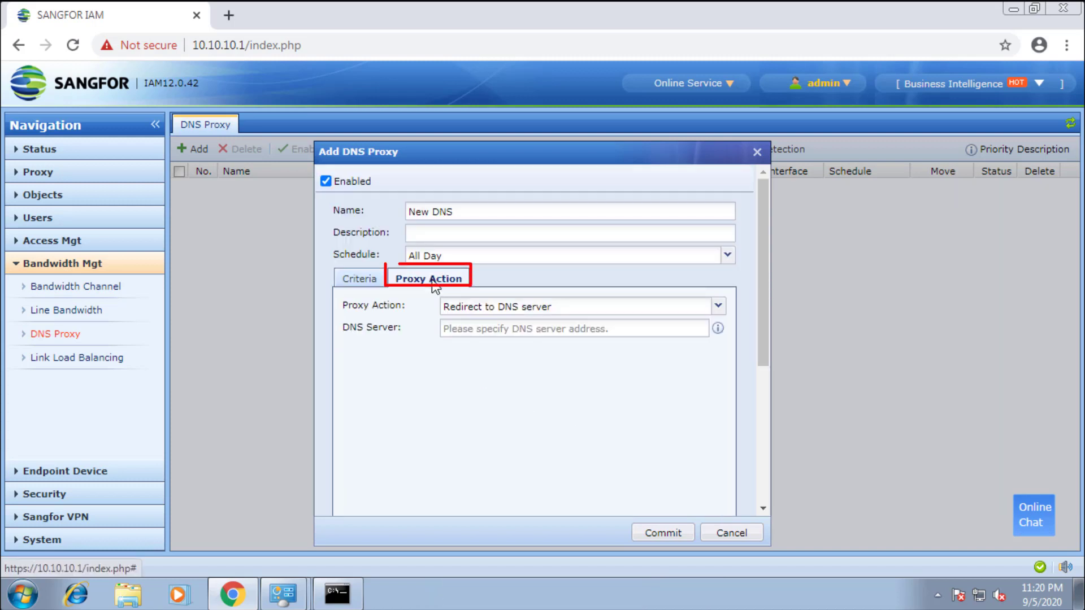
click(700, 304)
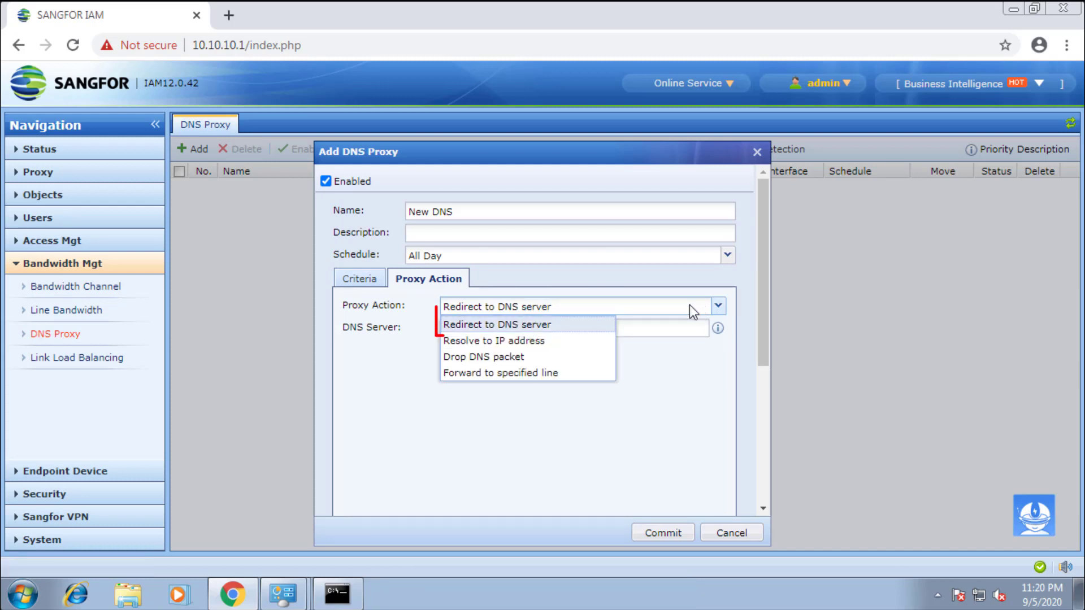
click(587, 325)
click(589, 329)
text(8.8.8.8)
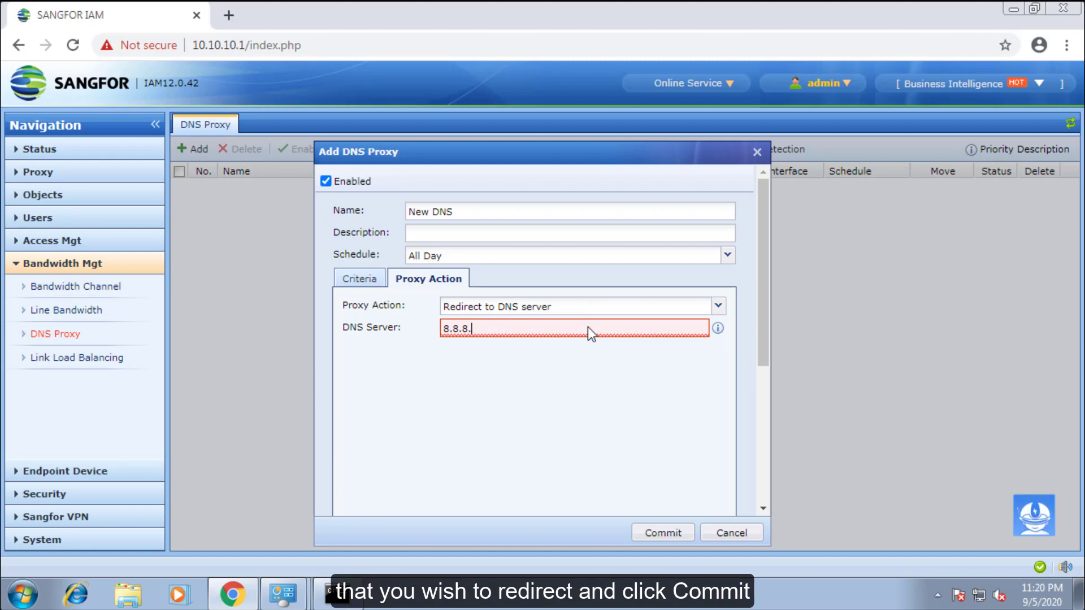
click(659, 526)
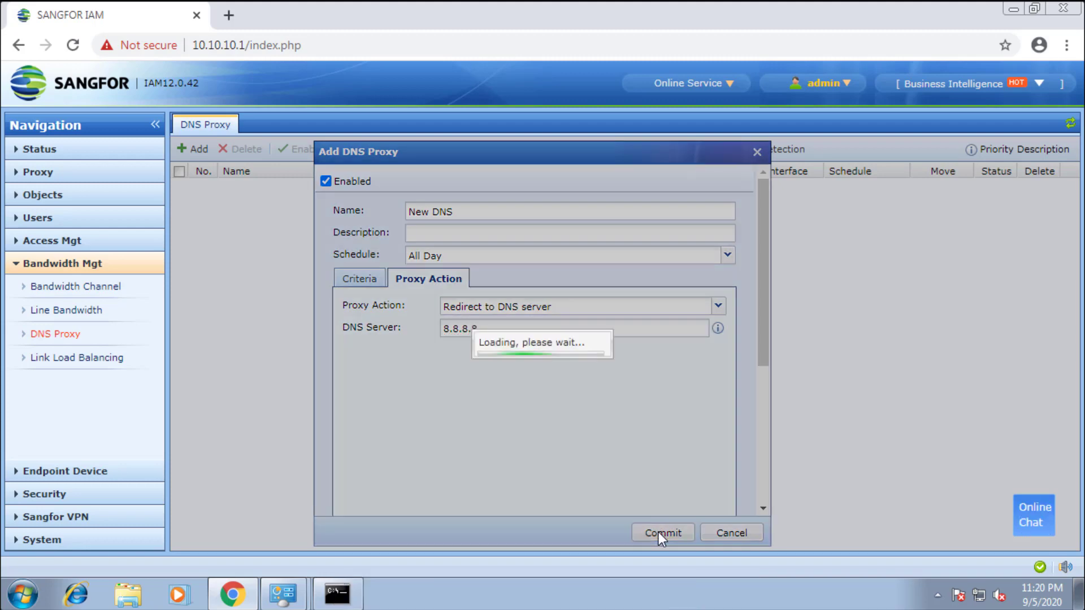
key(alt+Tab)
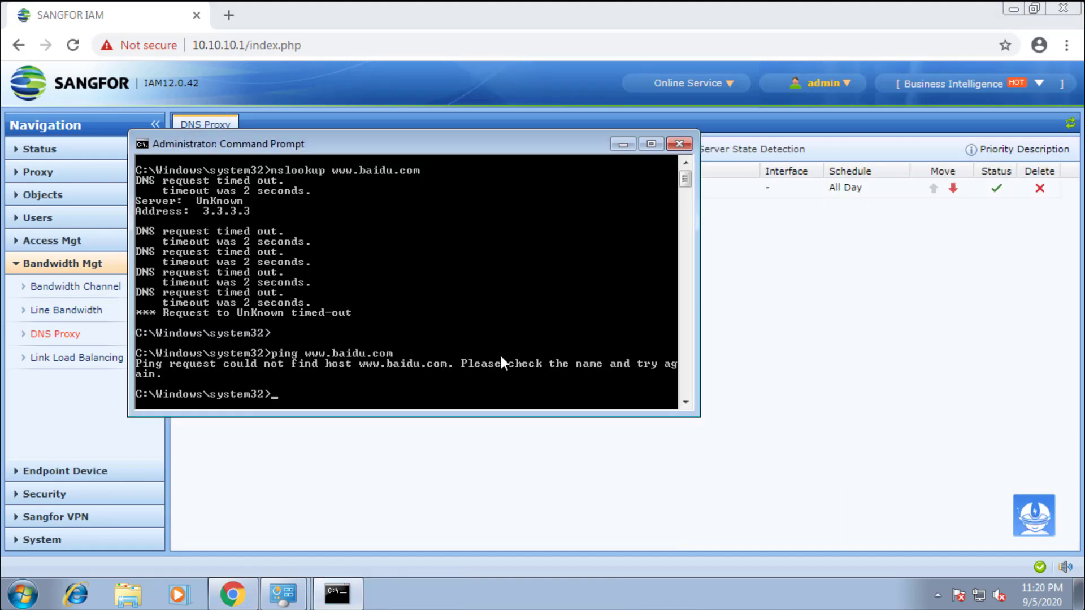
text(ipconfig /flushdns)
key(Return)
text(nslookup www.baidu.com)
key(Return)
text(ping www.baidu.com)
key(Return)
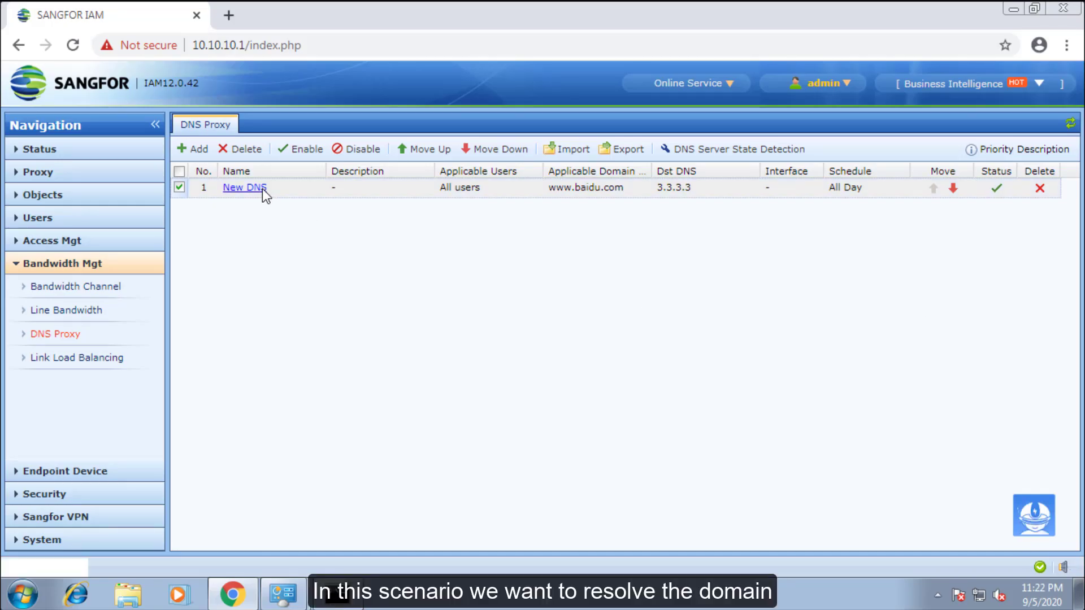
- Change the New DNS rule's action to Resolve to IP address 4.4.4.4 and commit
click(262, 188)
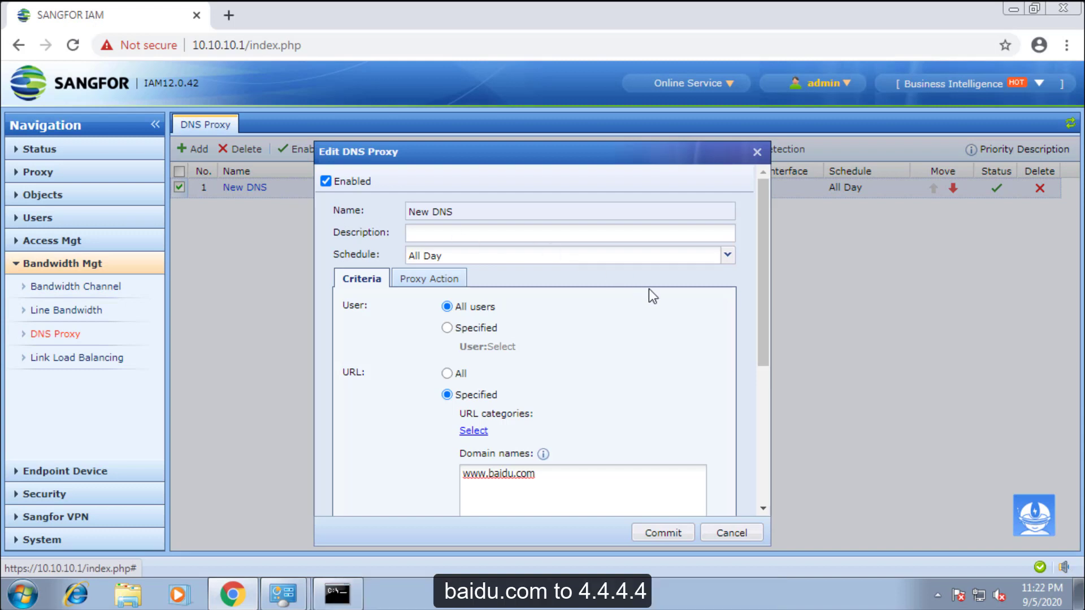
click(432, 277)
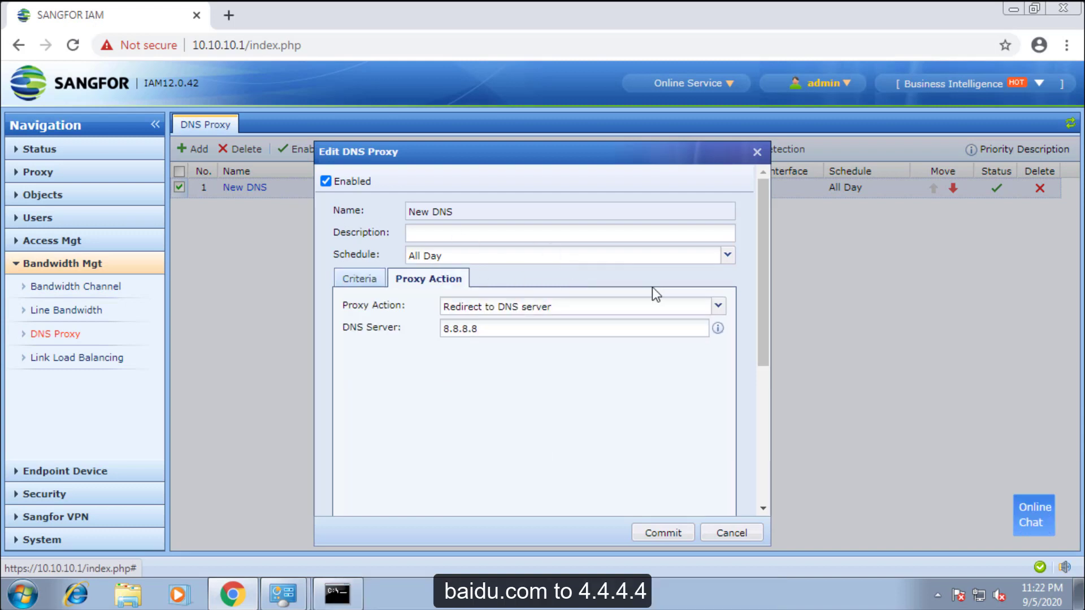
click(719, 307)
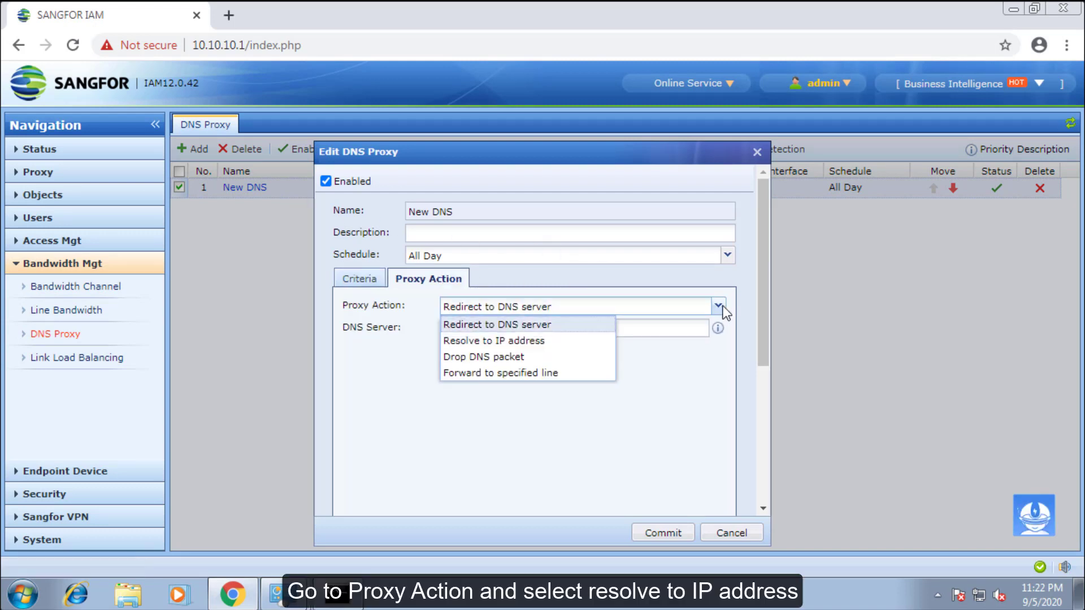
click(566, 342)
click(571, 331)
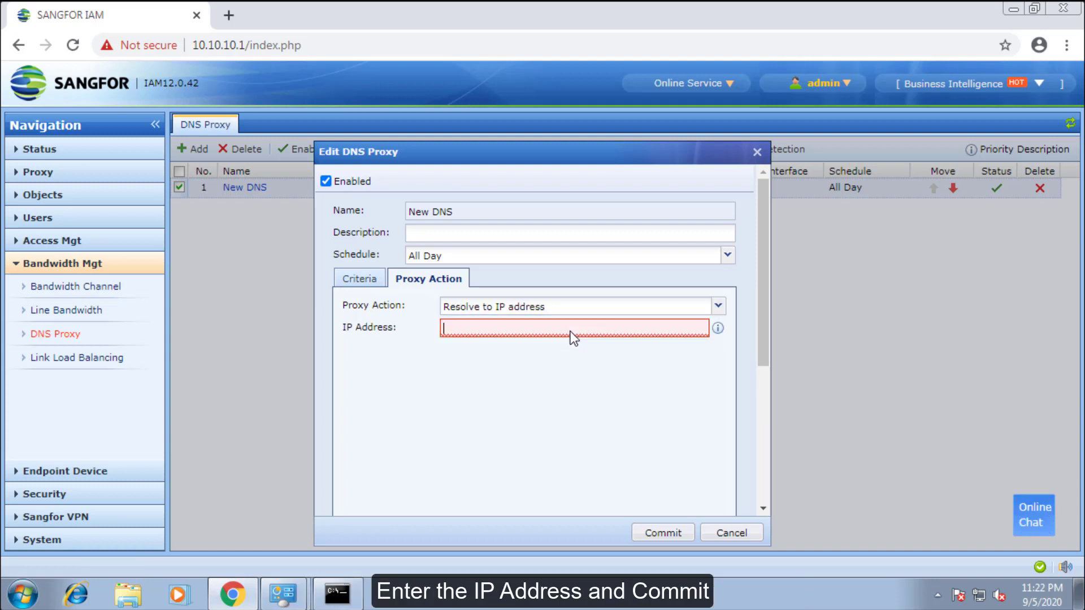
text(4.4.4.4)
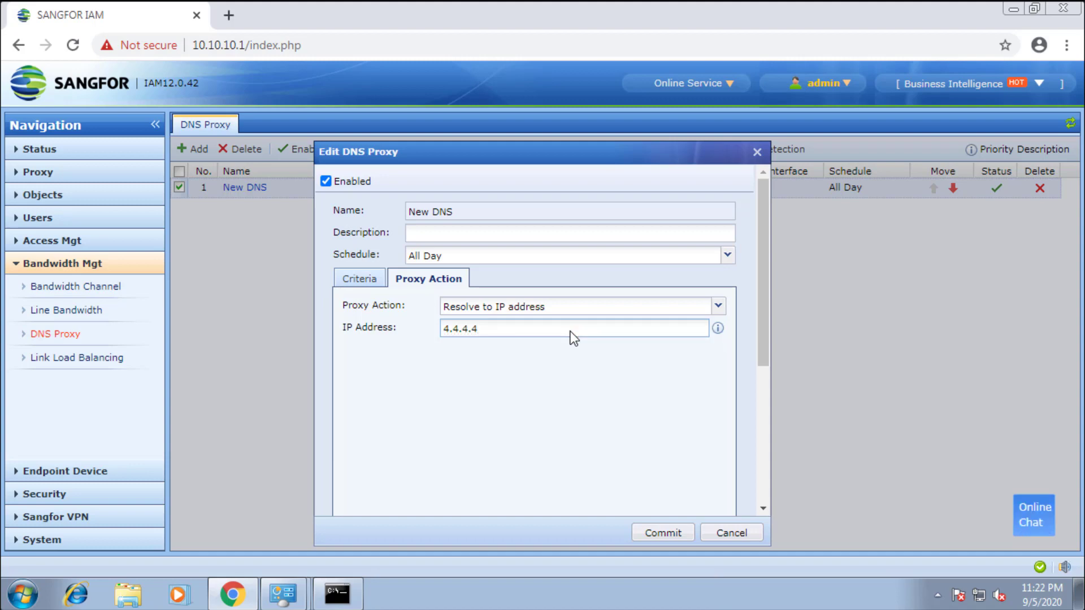
click(663, 533)
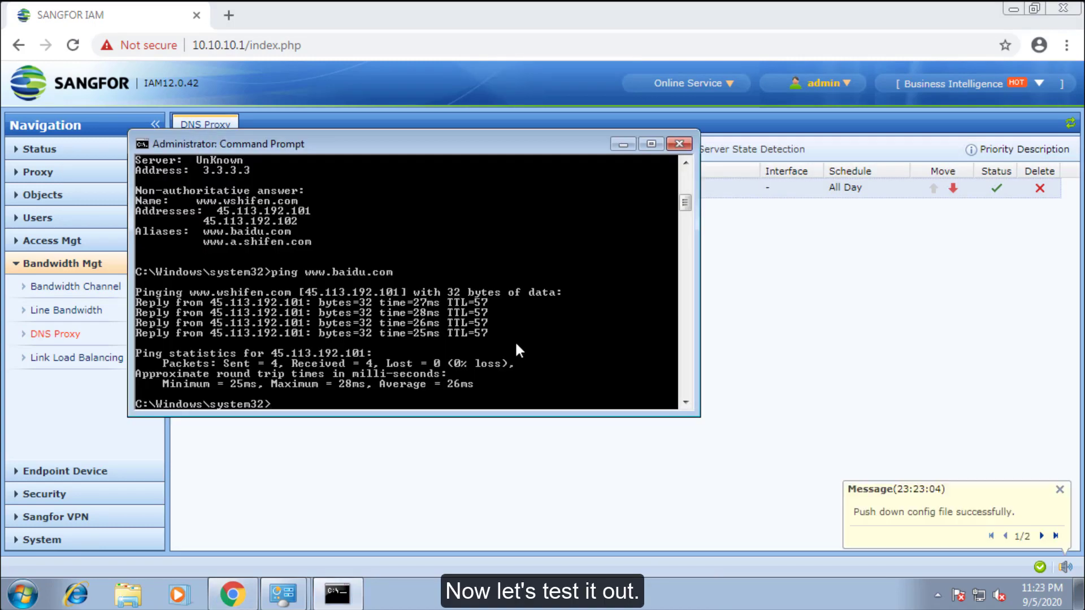
text(ipconfig /flushdns)
key(Return)
text(nslookup www.baidu.co)
text(m)
key(Return)
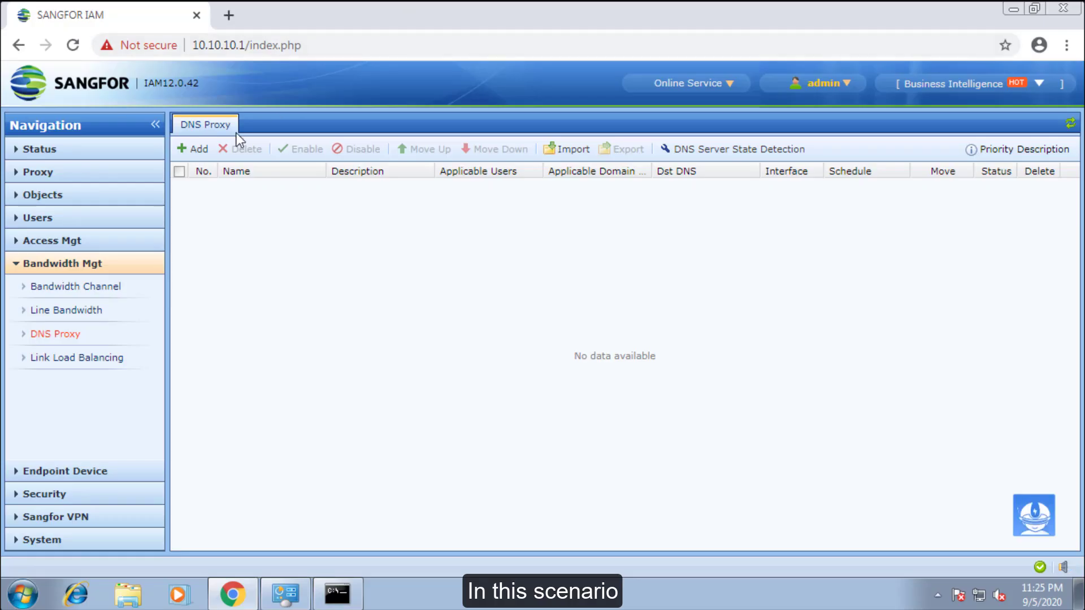
- Start adding a new DNS proxy rule in the now-empty list
click(195, 147)
click(450, 205)
text(Drop DNS)
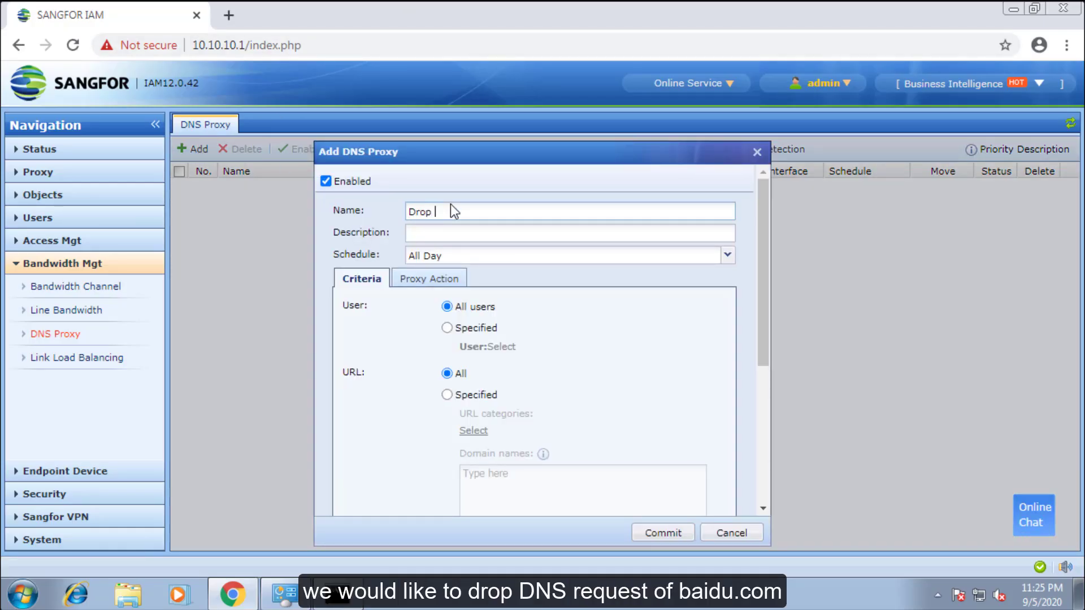
scroll(615, 363, down, 3)
click(446, 225)
click(518, 320)
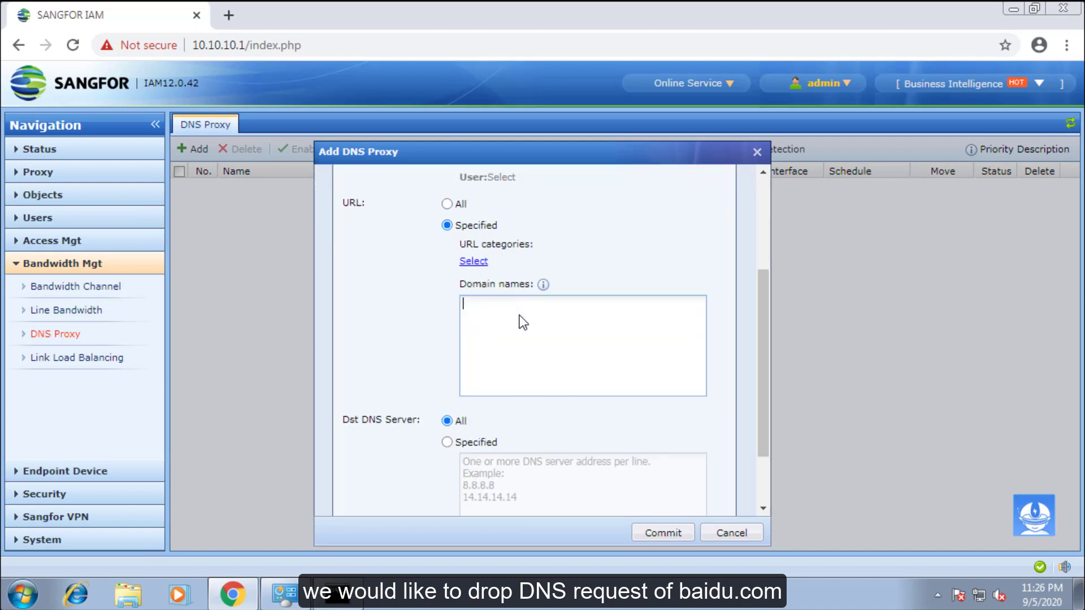
text(www.baidu.com)
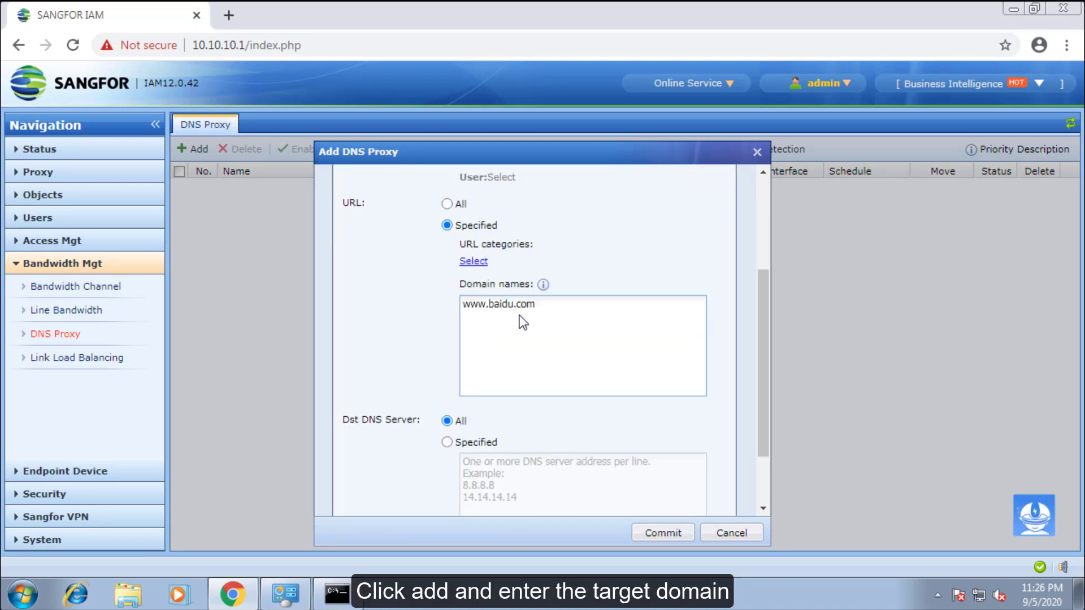
scroll(587, 320, down, 2)
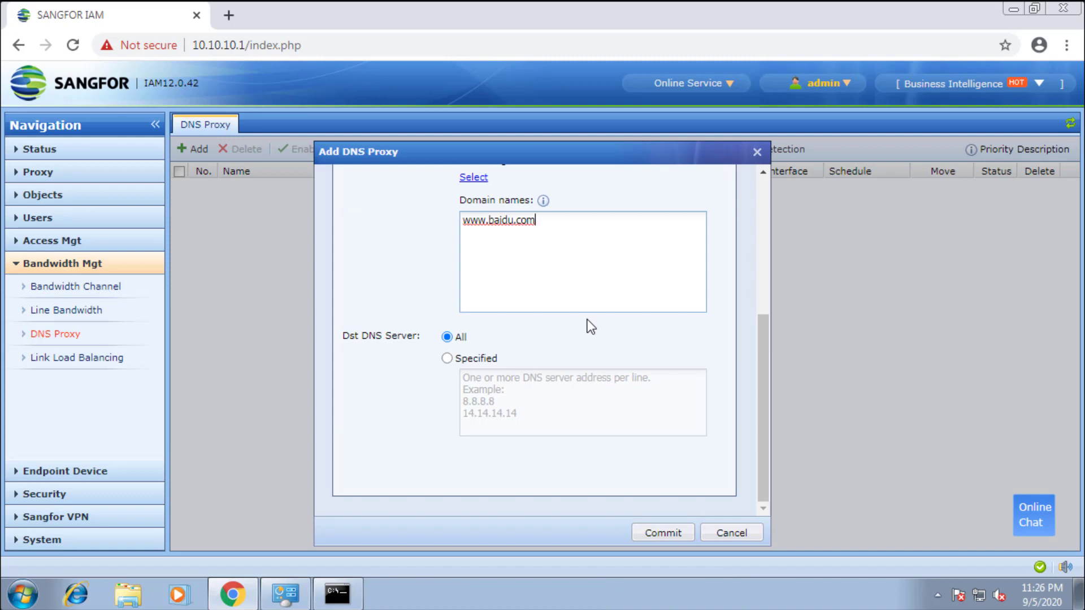
scroll(588, 320, up, 5)
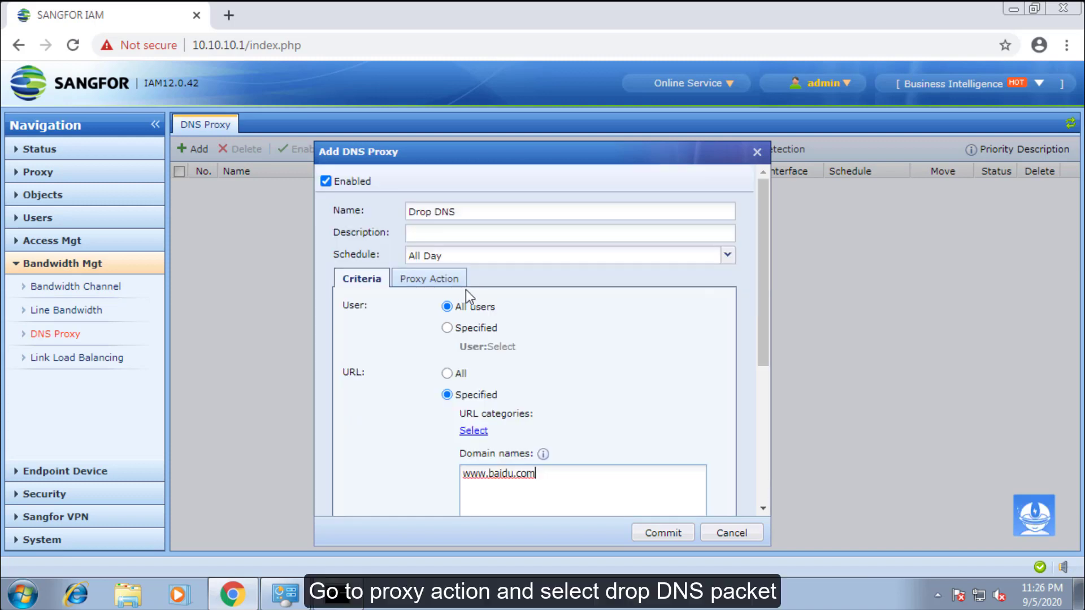
- Set the proxy action to Drop DNS packet and commit the rule
click(429, 280)
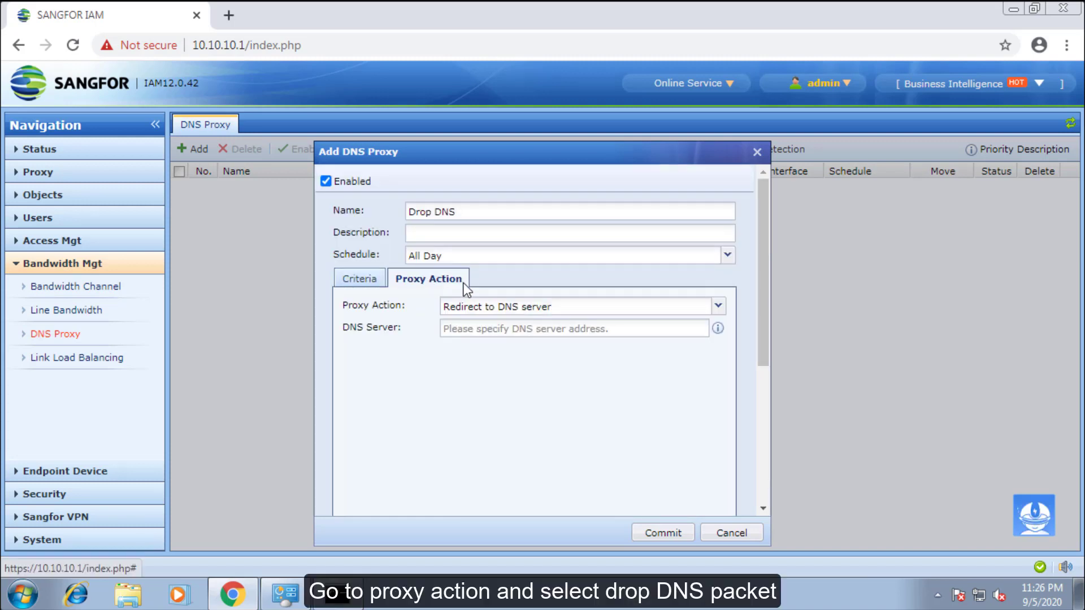
click(655, 306)
click(559, 359)
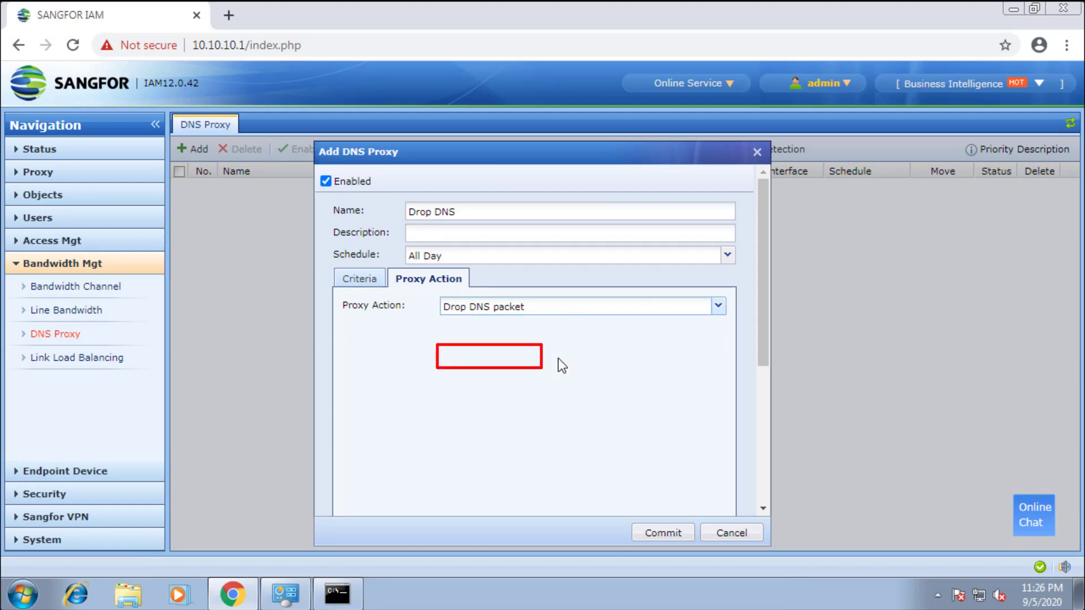
click(661, 534)
click(353, 599)
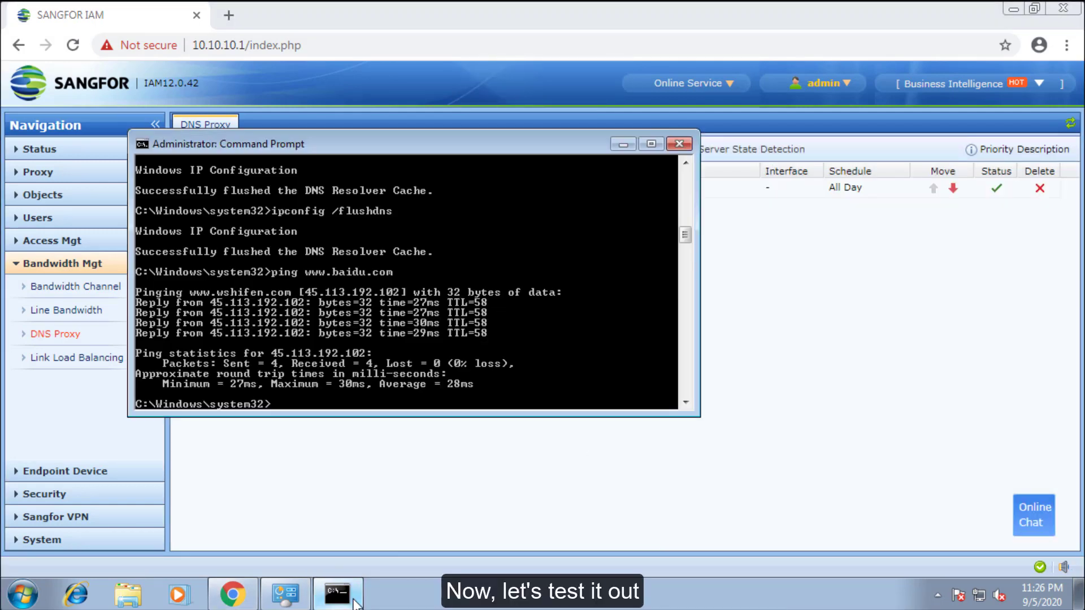
key(Up)
key(Up)
key(Return)
text(nslookup www.baidu.com)
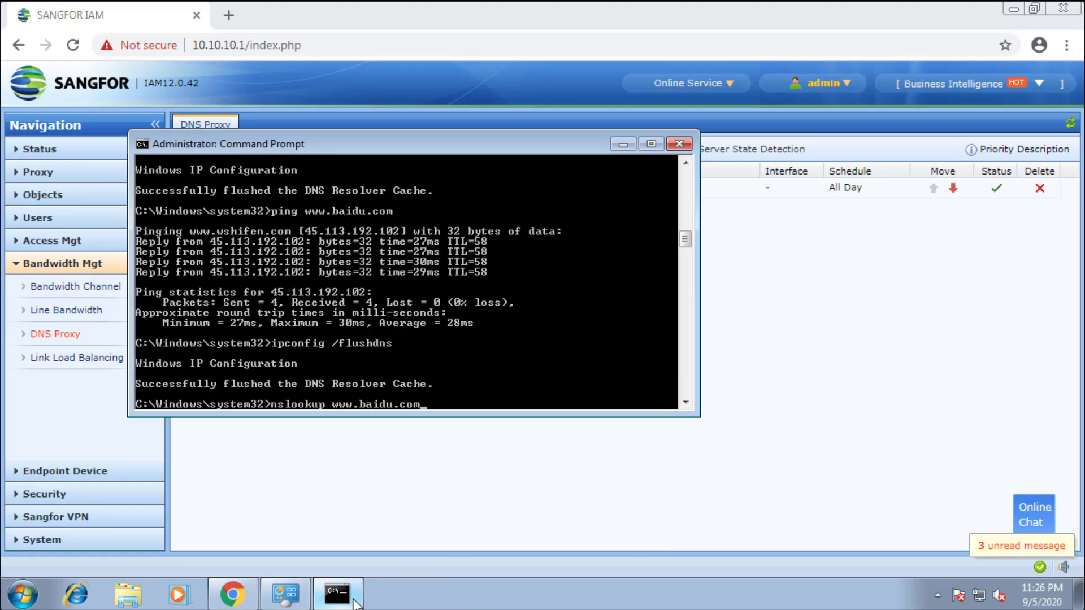
key(Return)
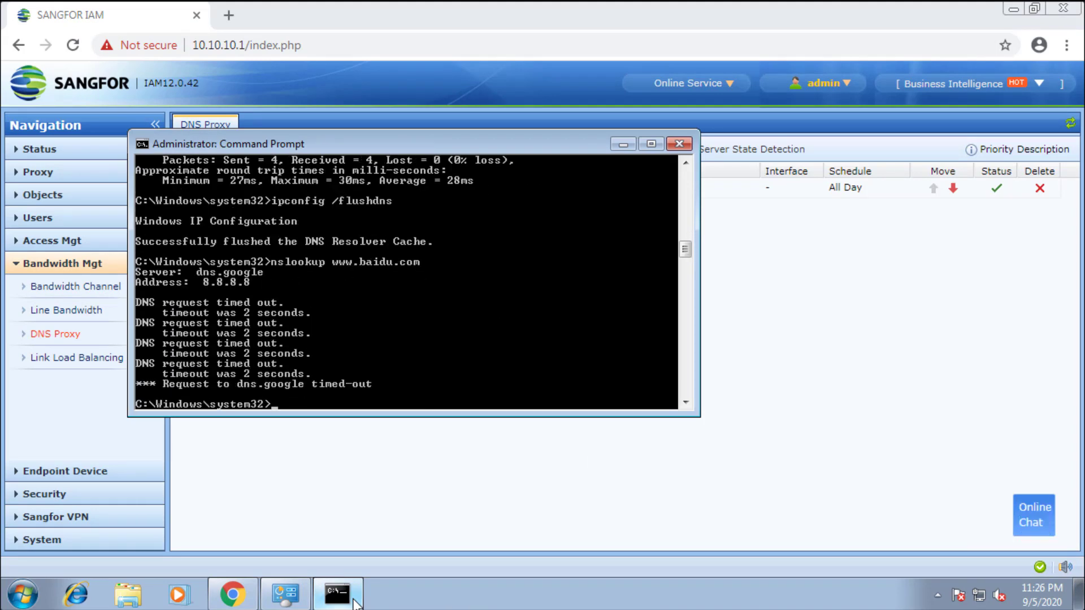
text(ping www.baidu.com)
key(Return)
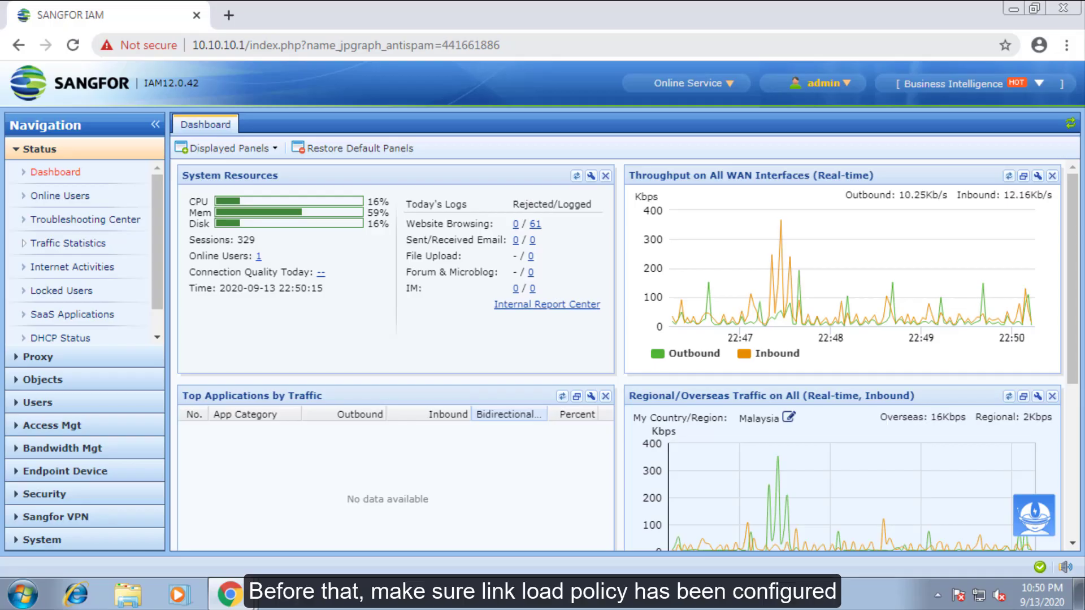
- Review the Link Load Balancing policy, then add a new DNS proxy rule
click(77, 455)
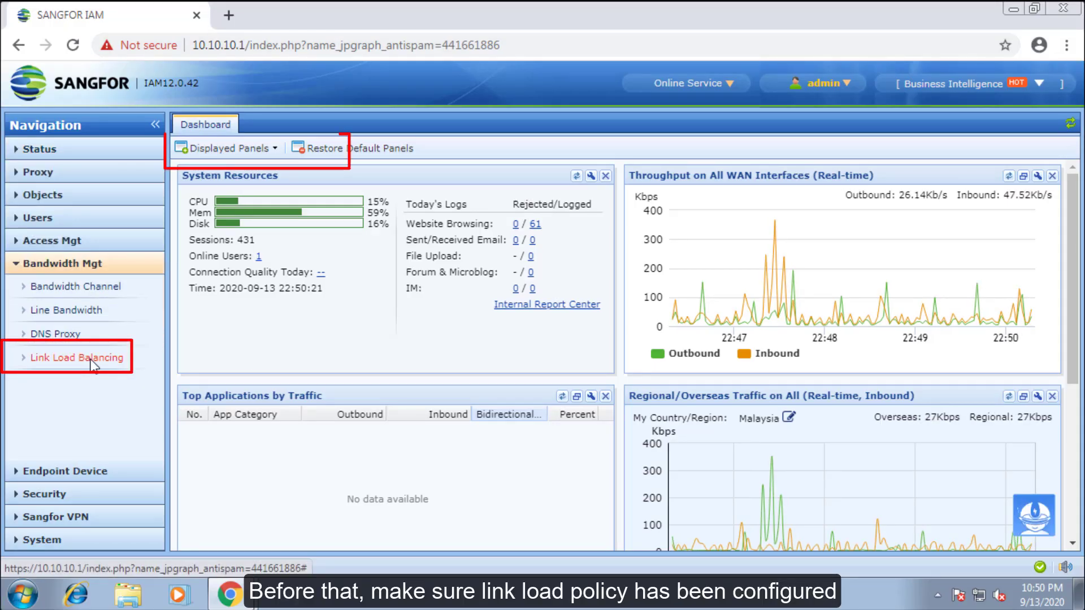
click(90, 357)
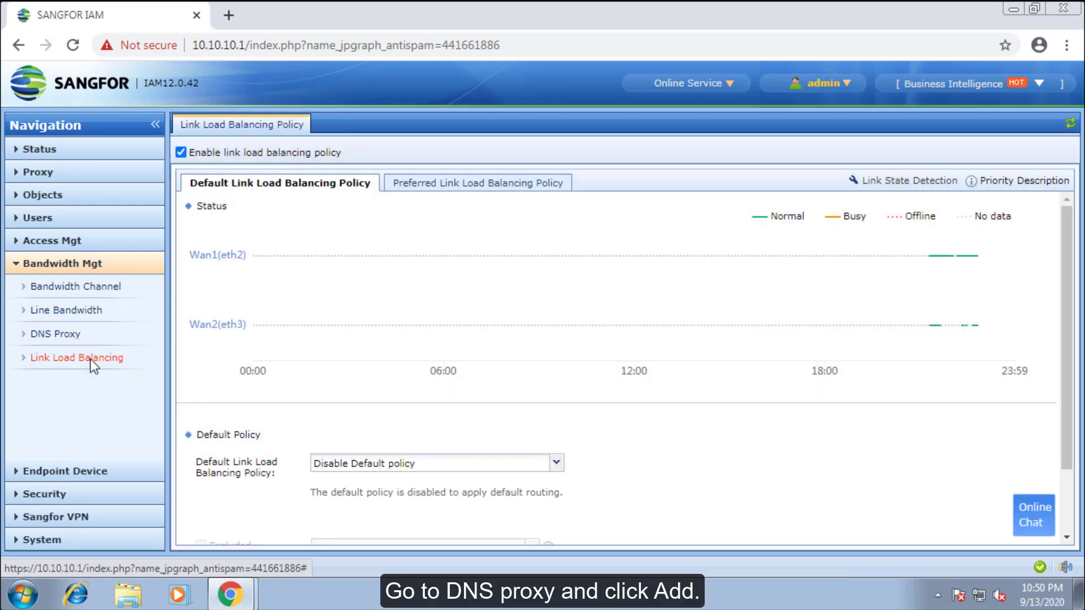
click(82, 334)
click(191, 149)
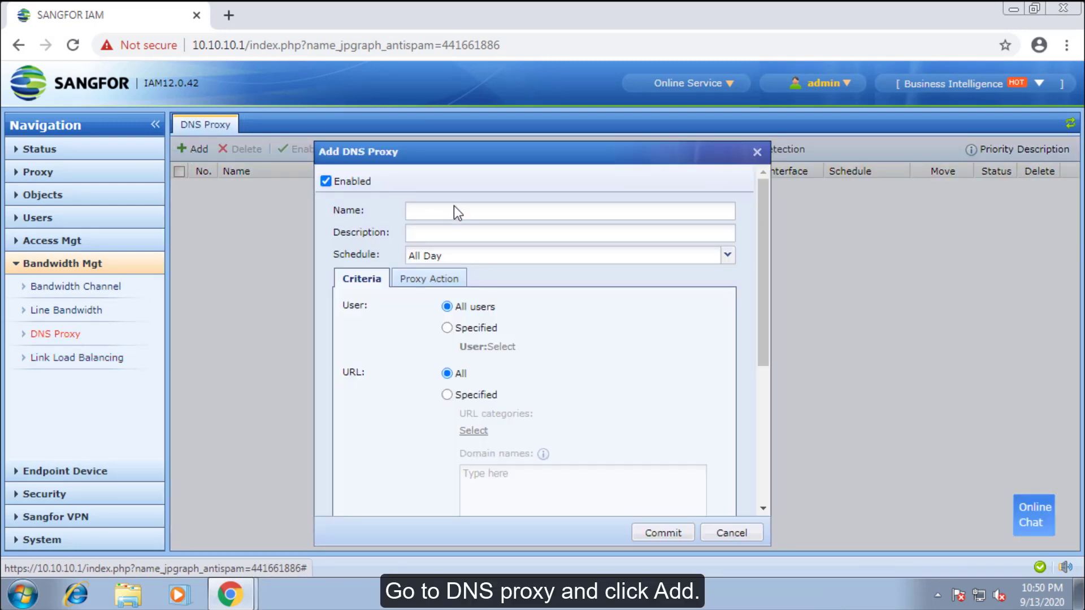
click(453, 209)
text(forward)
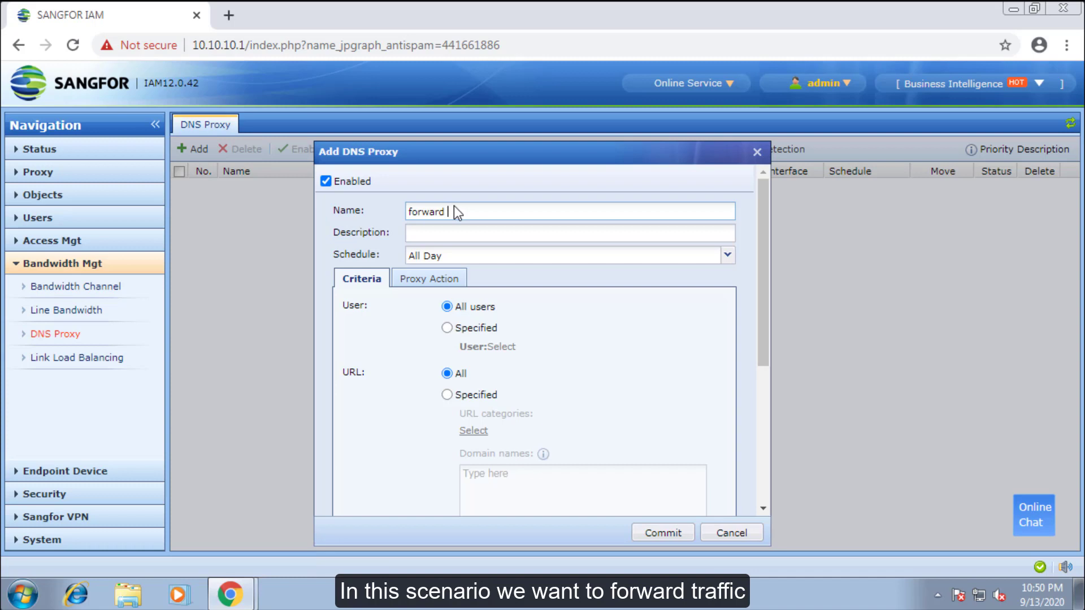
text( traffic)
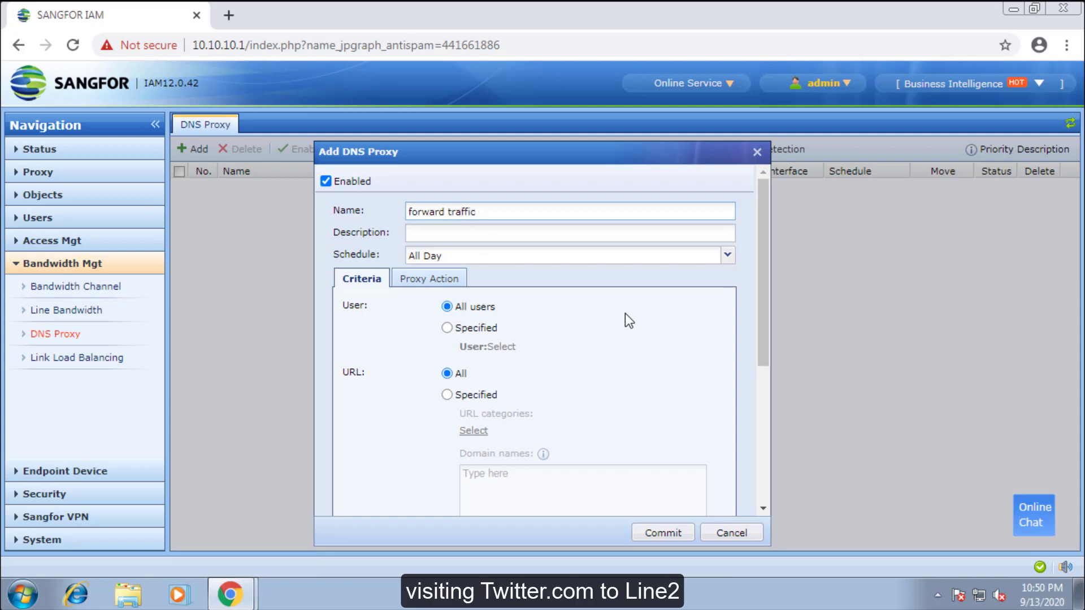
scroll(618, 313, down, 2)
click(446, 310)
click(511, 409)
text(www.tr)
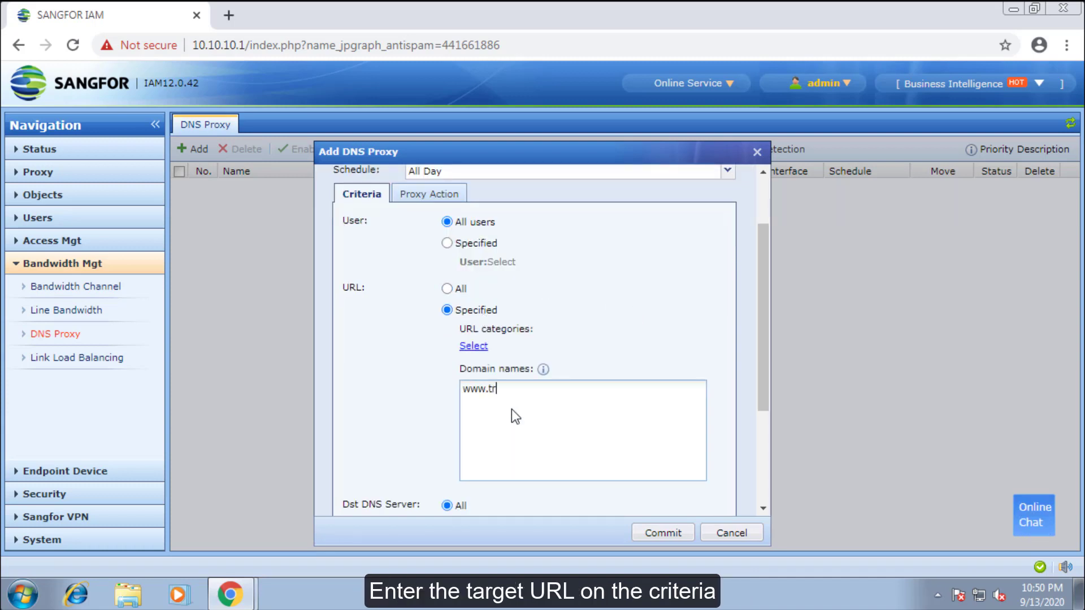
key(BackSpace)
text(witter.com)
scroll(517, 414, down, 3)
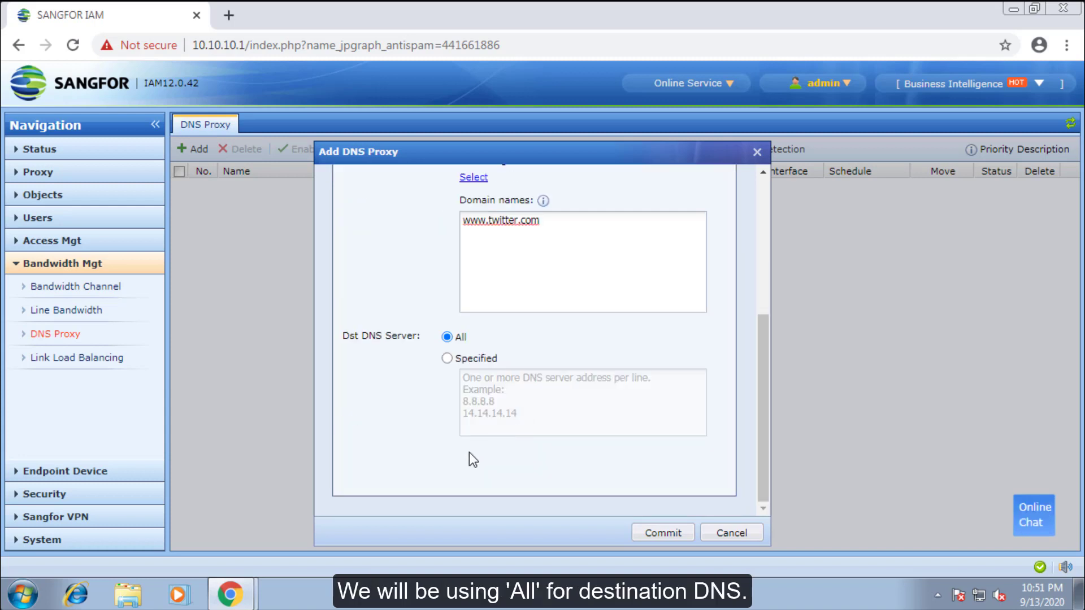
scroll(469, 450, up, 5)
- Set the proxy action to Forward to specified line Wan2(eth3) and commit the rule
click(426, 278)
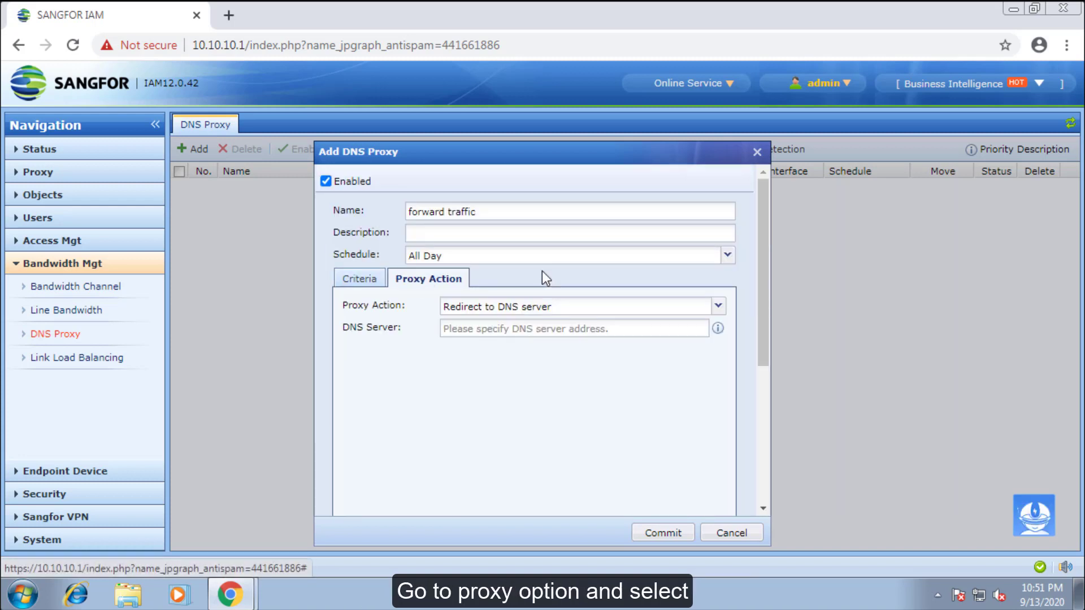
click(718, 305)
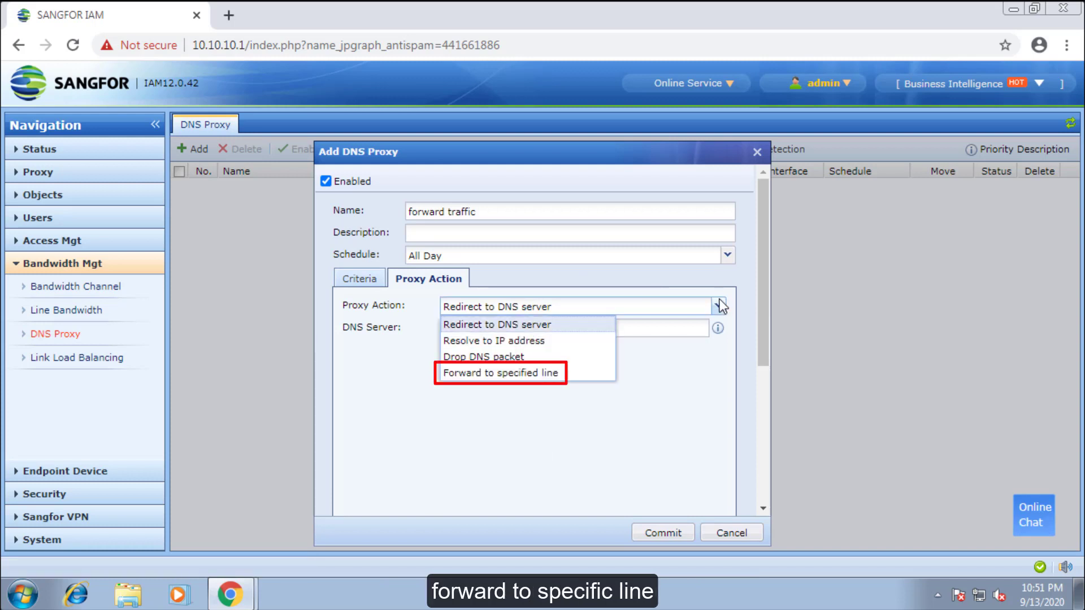
click(572, 372)
click(693, 335)
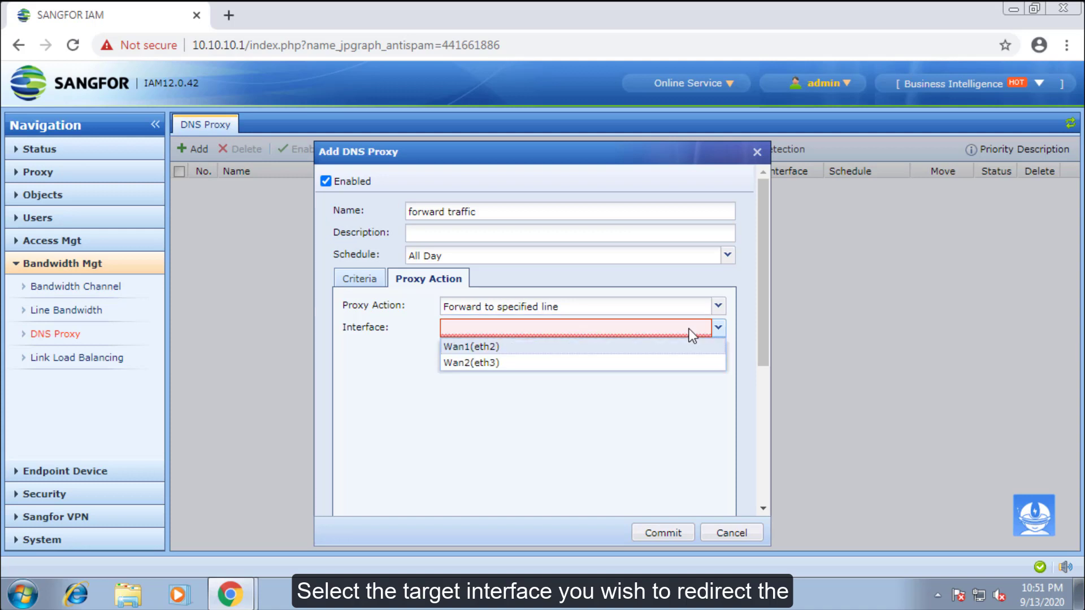
click(546, 363)
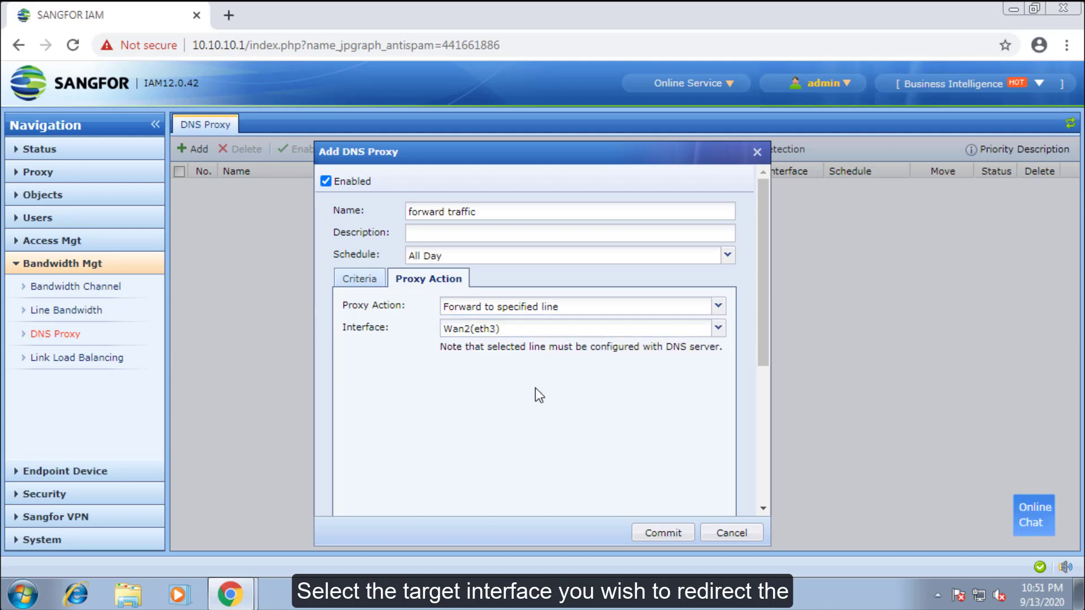
click(662, 534)
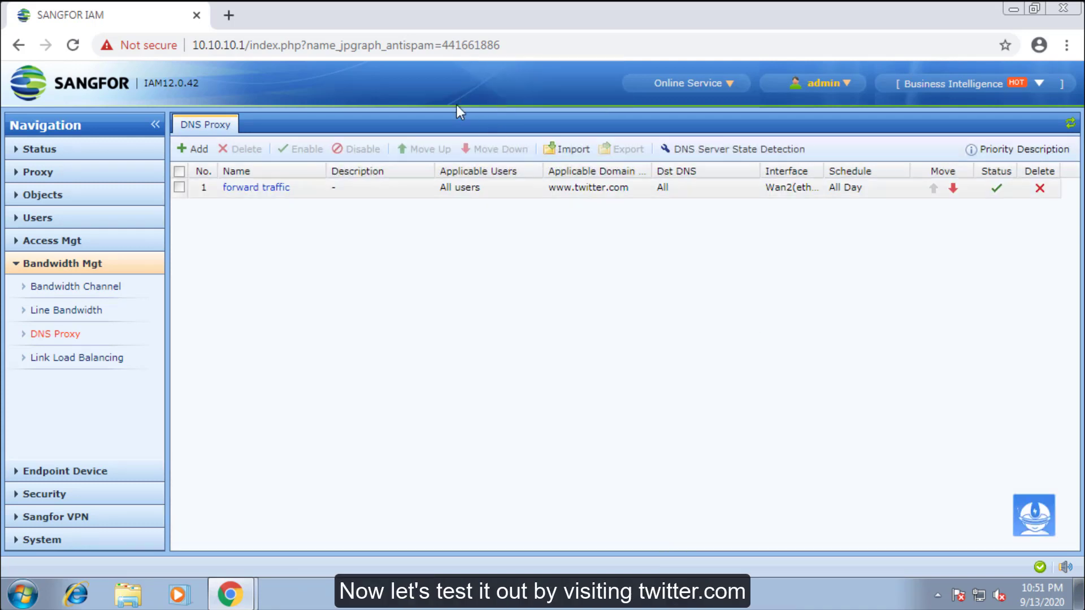
- Load twitter.com and baidu.com in new browser tabs, then return to the IAM console
click(235, 16)
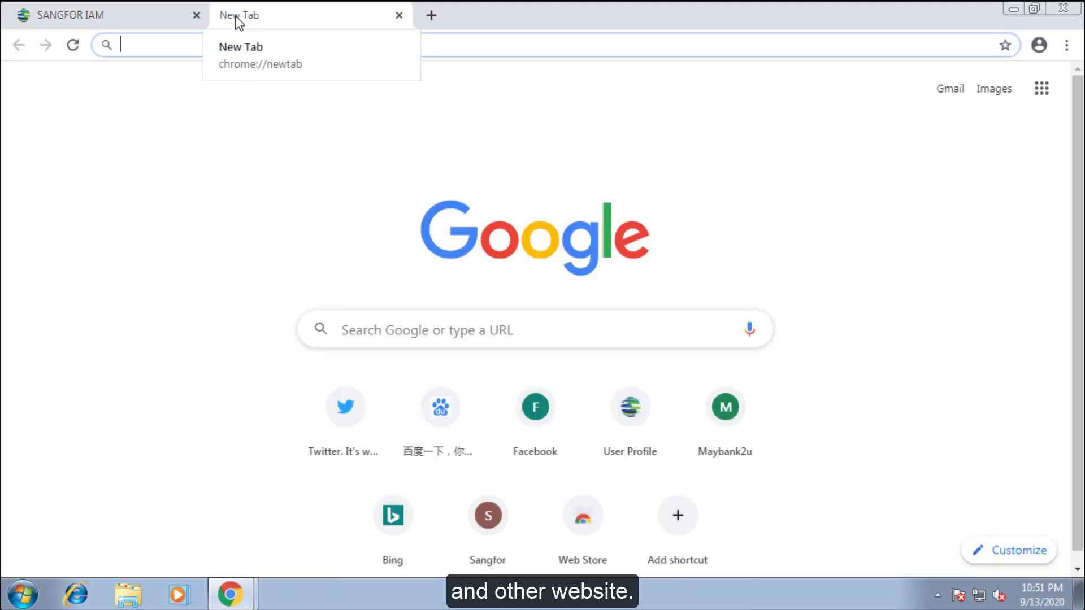
text(t)
key(Return)
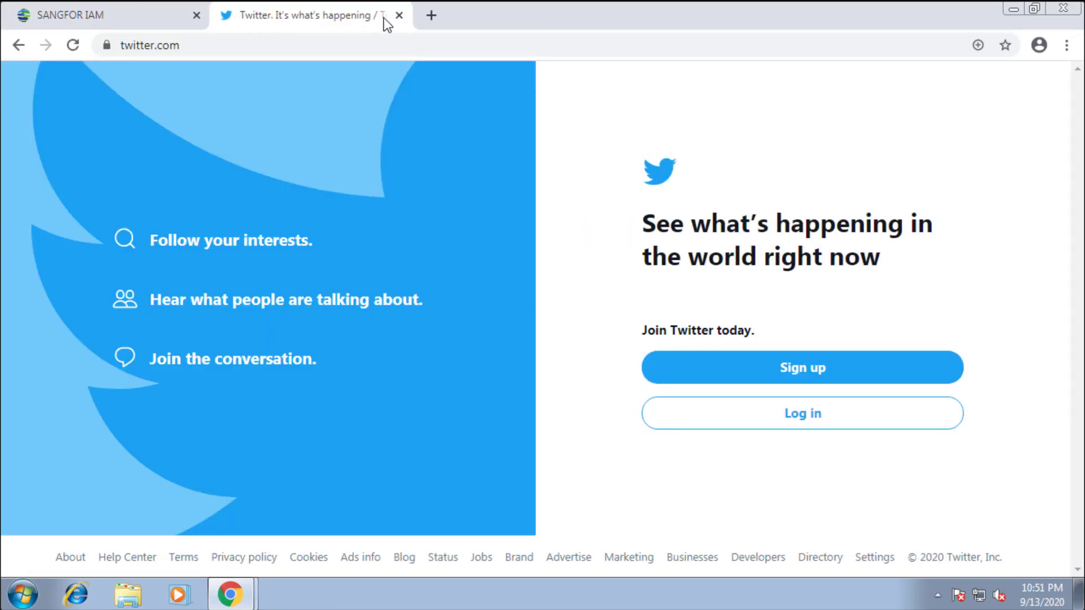
click(429, 15)
text(b)
key(Return)
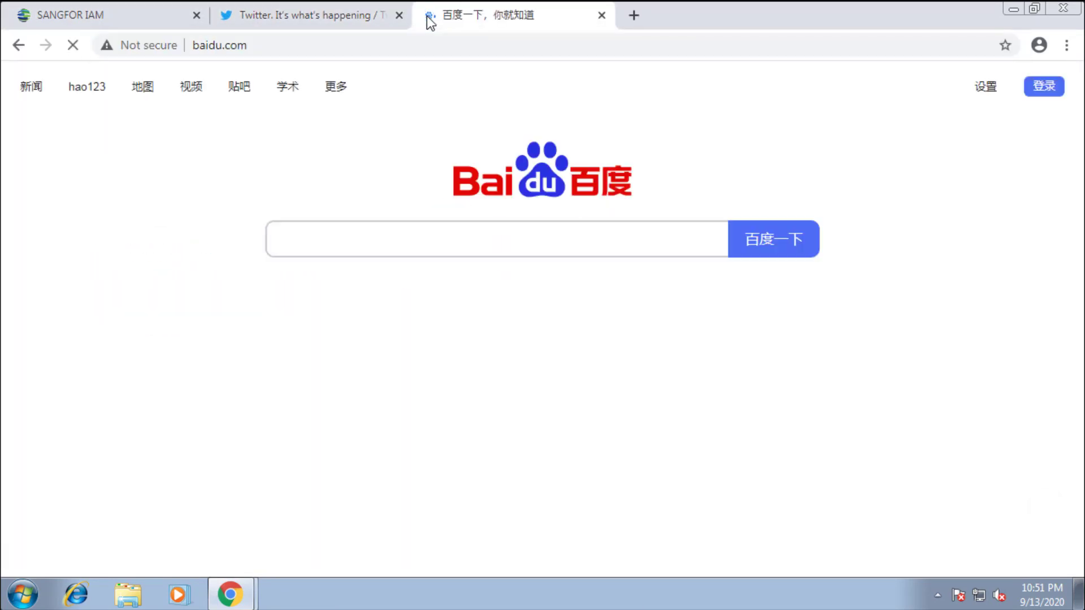
click(142, 11)
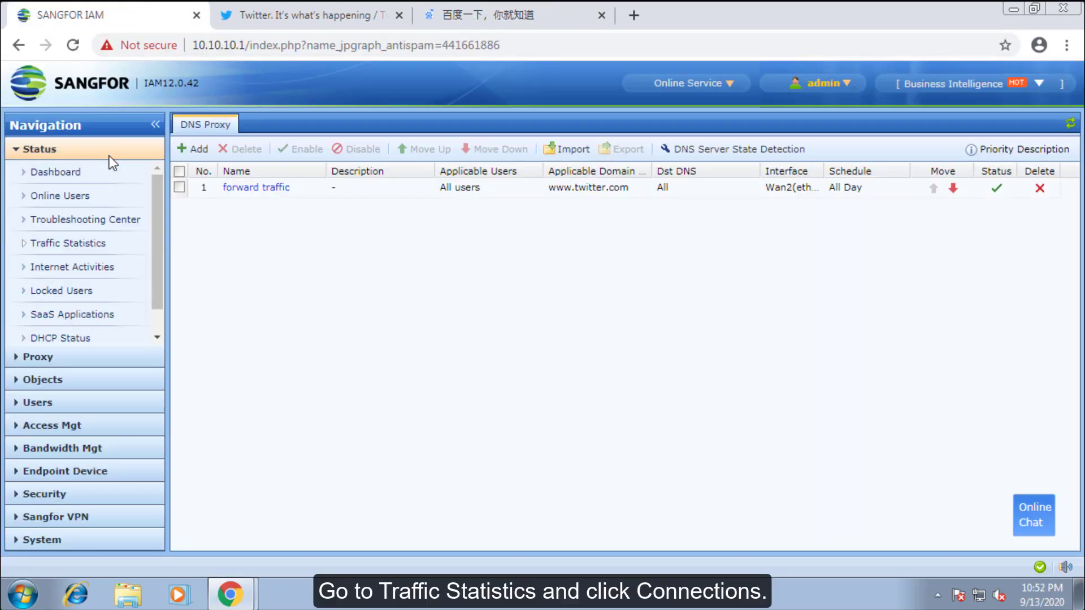
- Filter Traffic Statistics connections by 10.10.10.2 and review the 48 entries' Wan1(eth2)/Wan2(eth3) lines
click(90, 243)
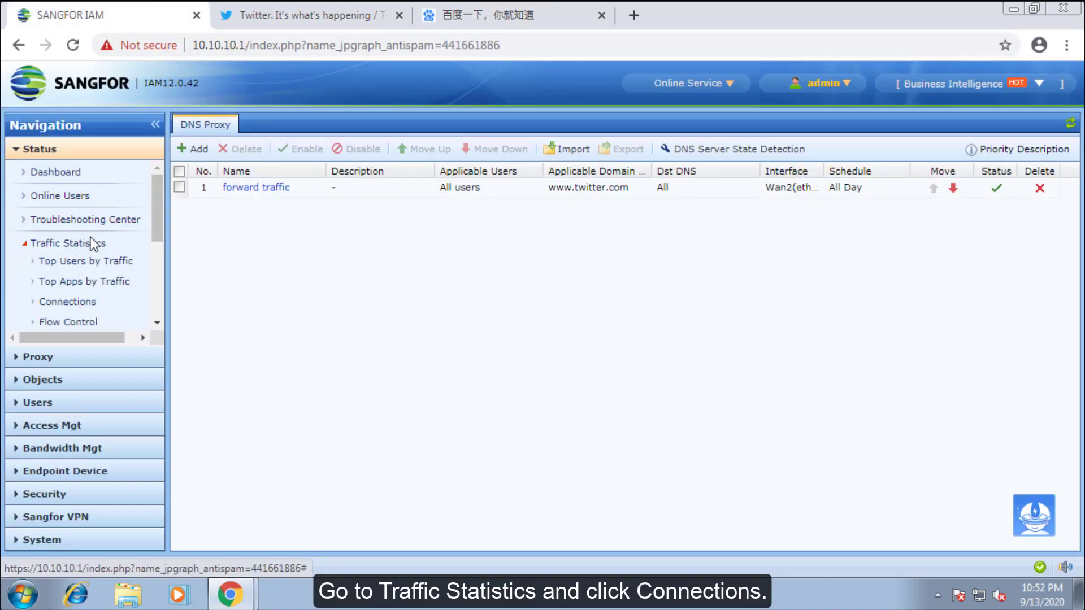
click(82, 302)
click(384, 149)
text(10.10.10.)
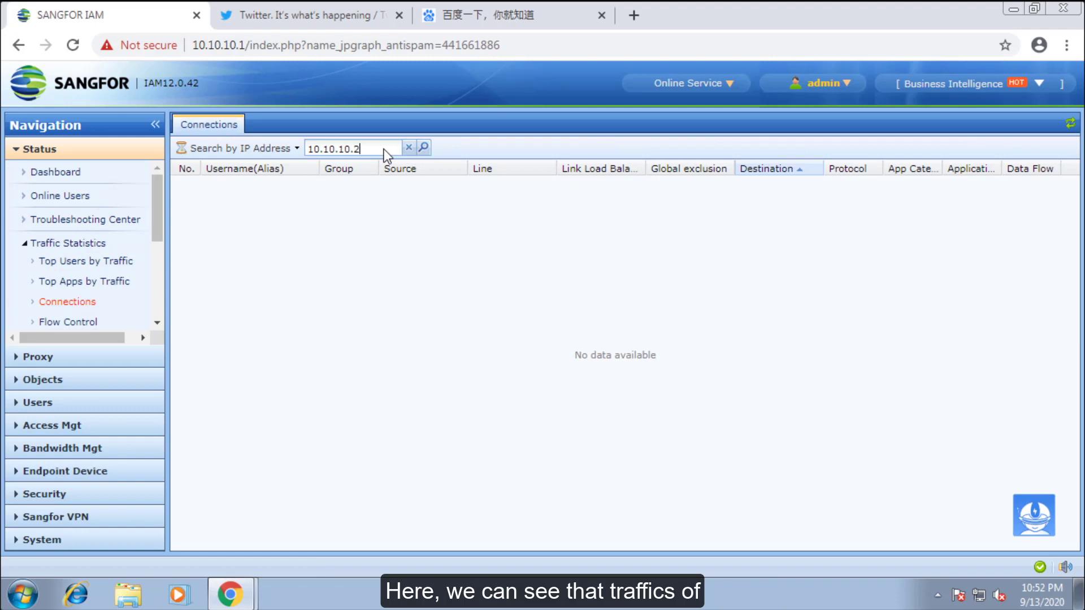
text(2)
key(Return)
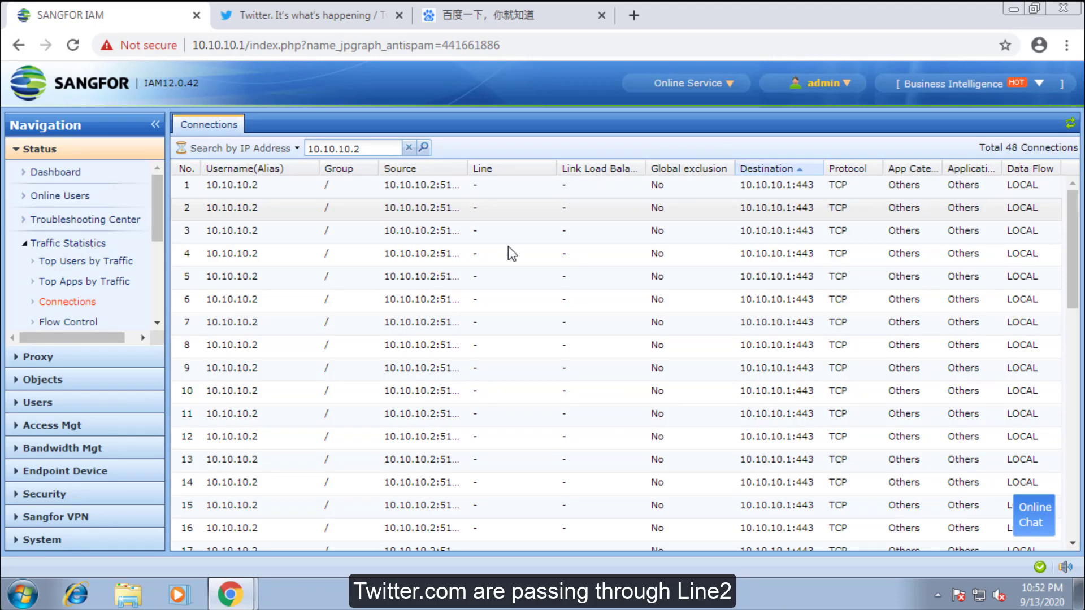
scroll(508, 251, down, 4)
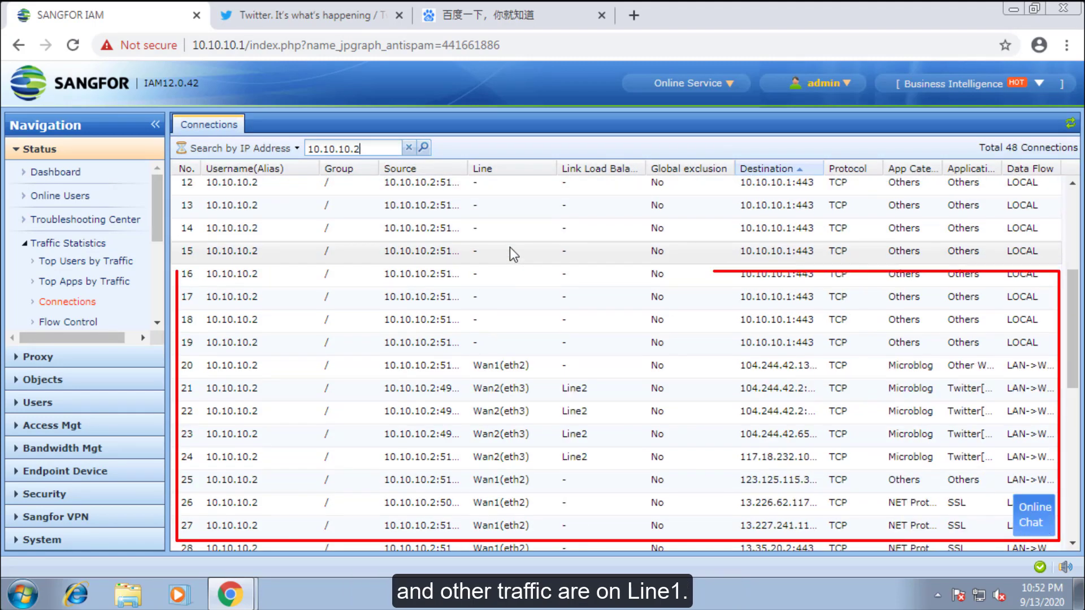
scroll(510, 247, down, 2)
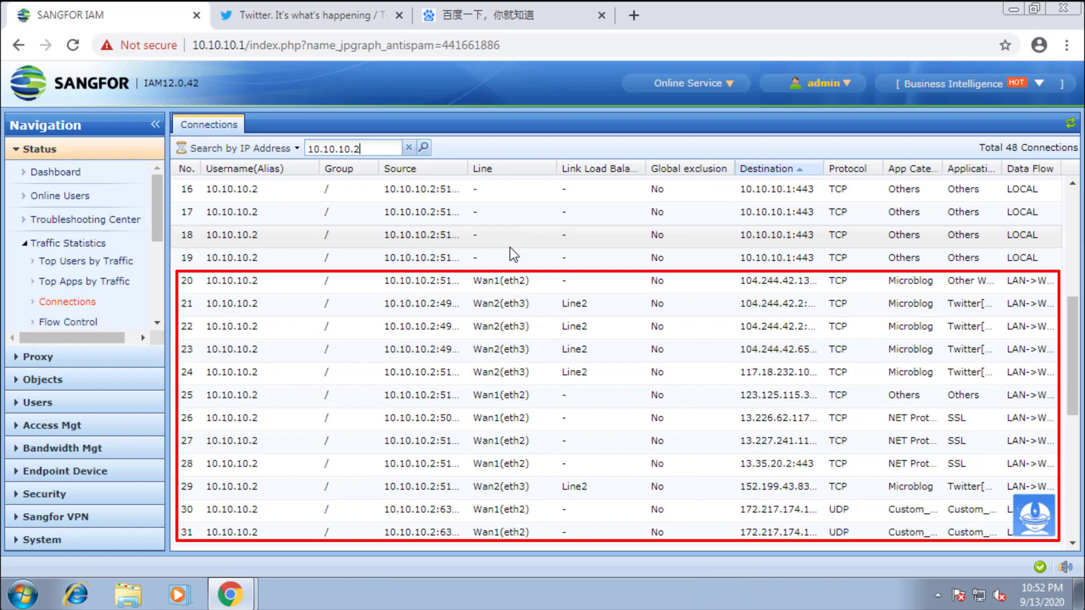